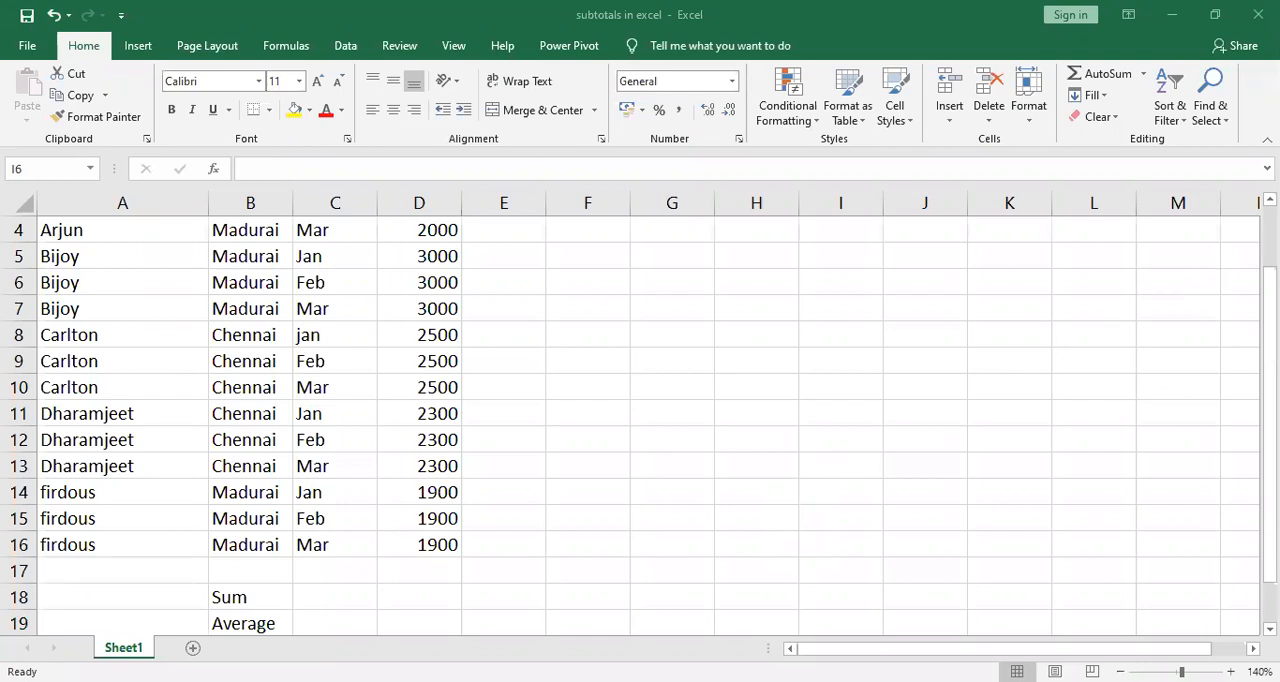
scroll(640, 420, "up", 1)
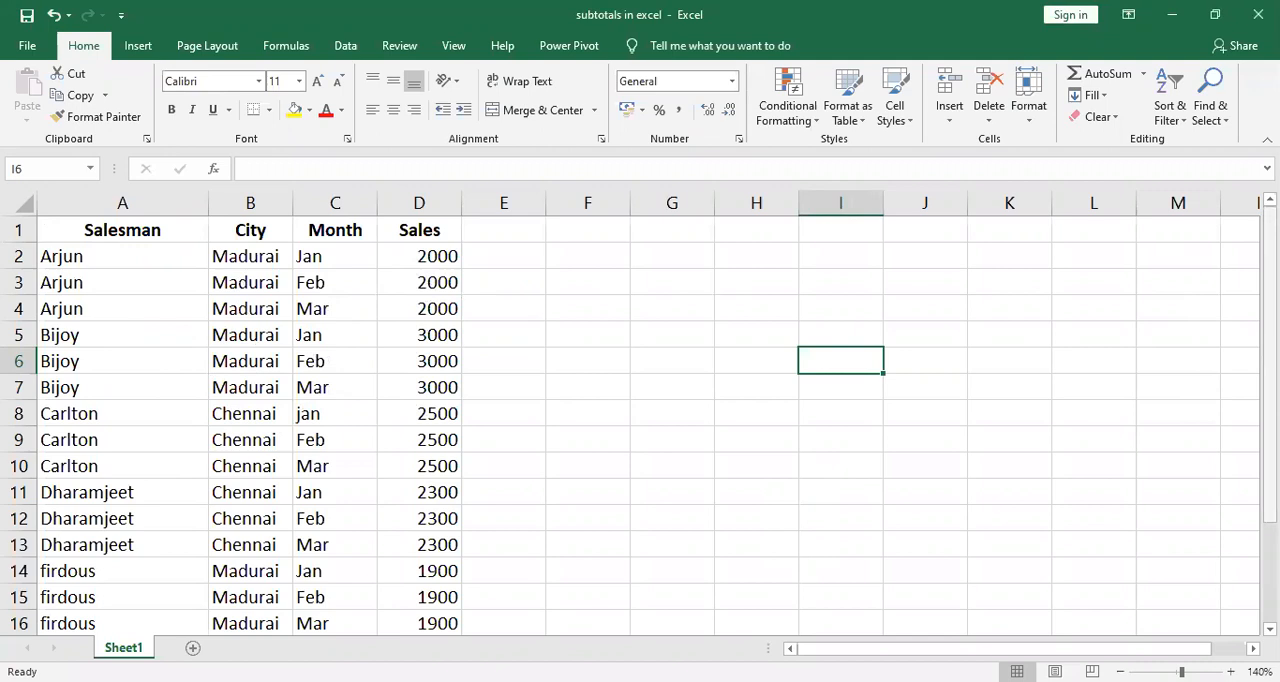
left_click_drag(1270, 290, 1270, 398)
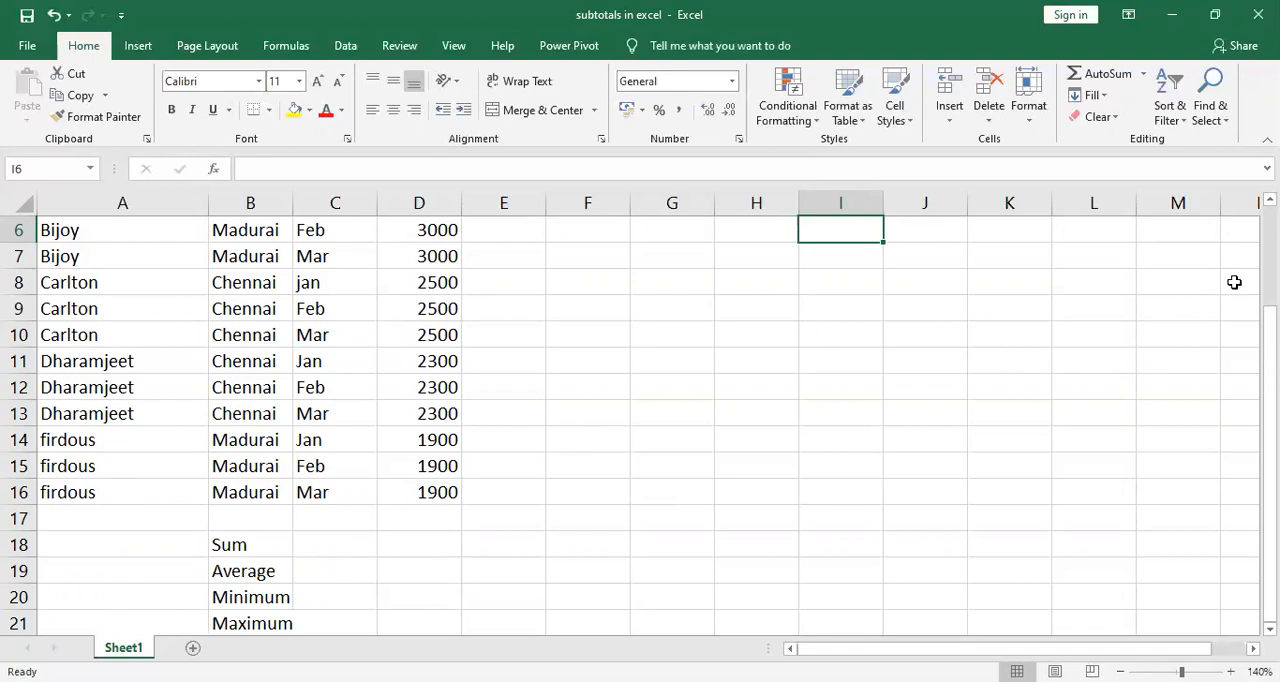
scroll(640, 420, "up", 2)
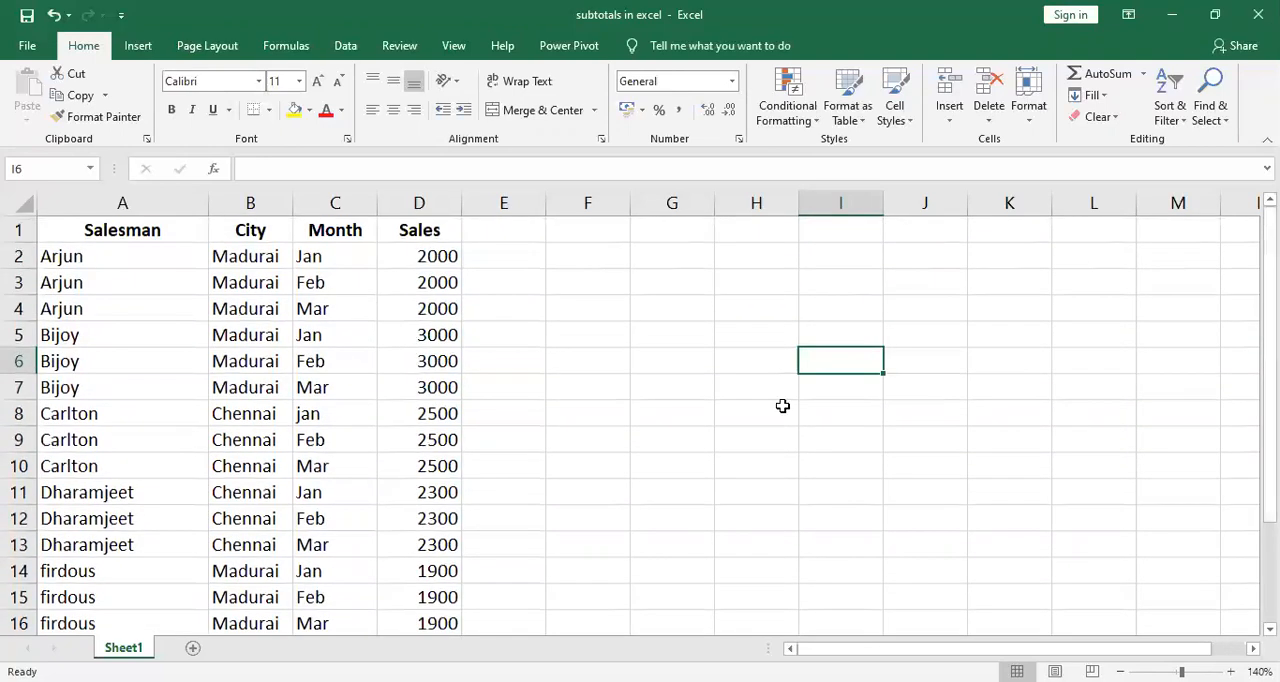
left_click(518, 415)
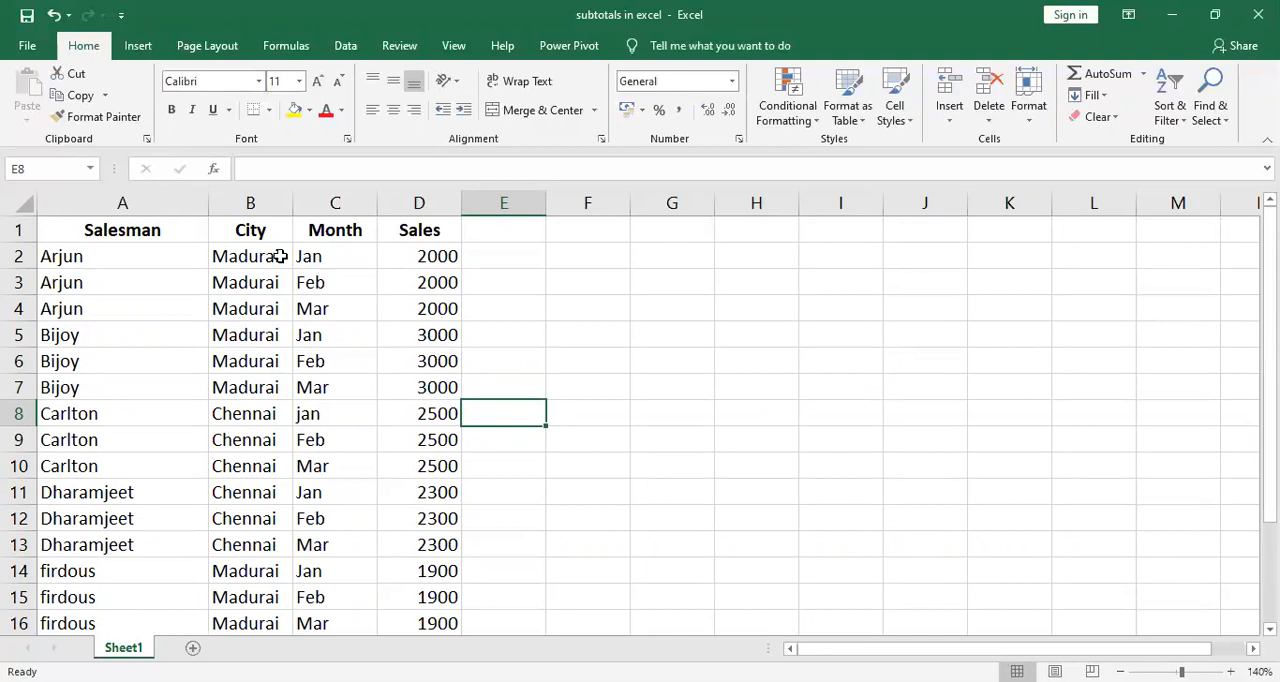
left_click(124, 117)
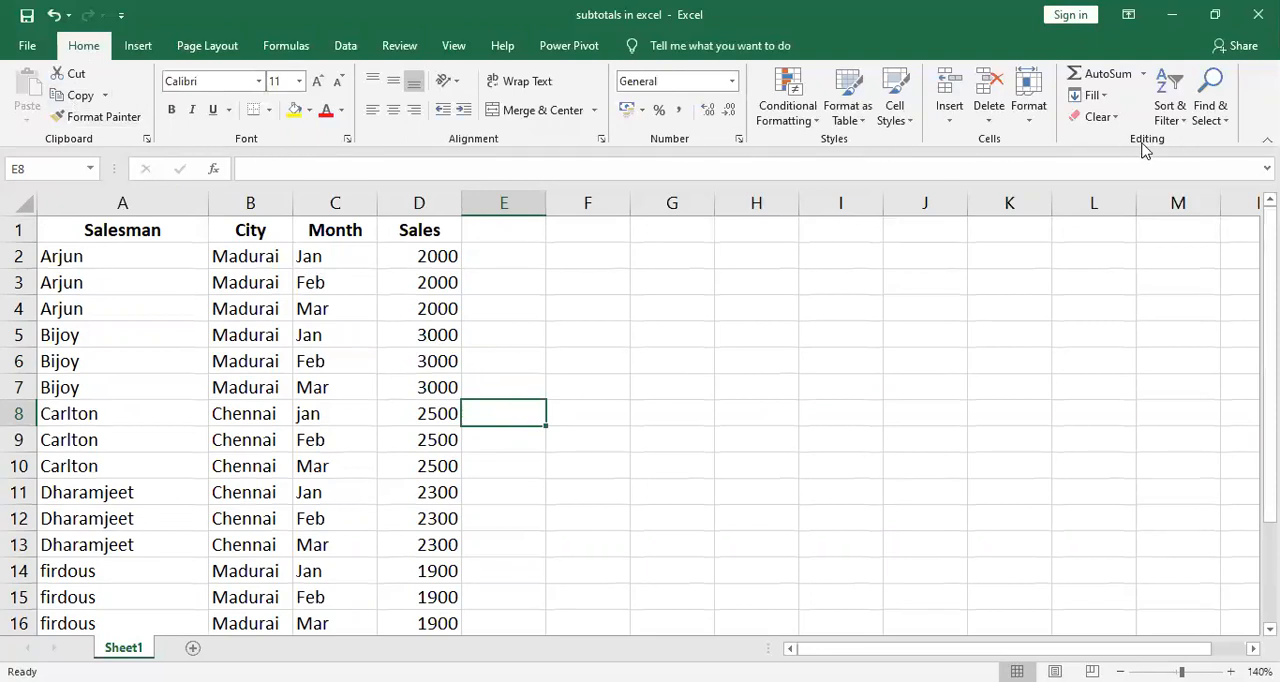
left_click(1145, 80)
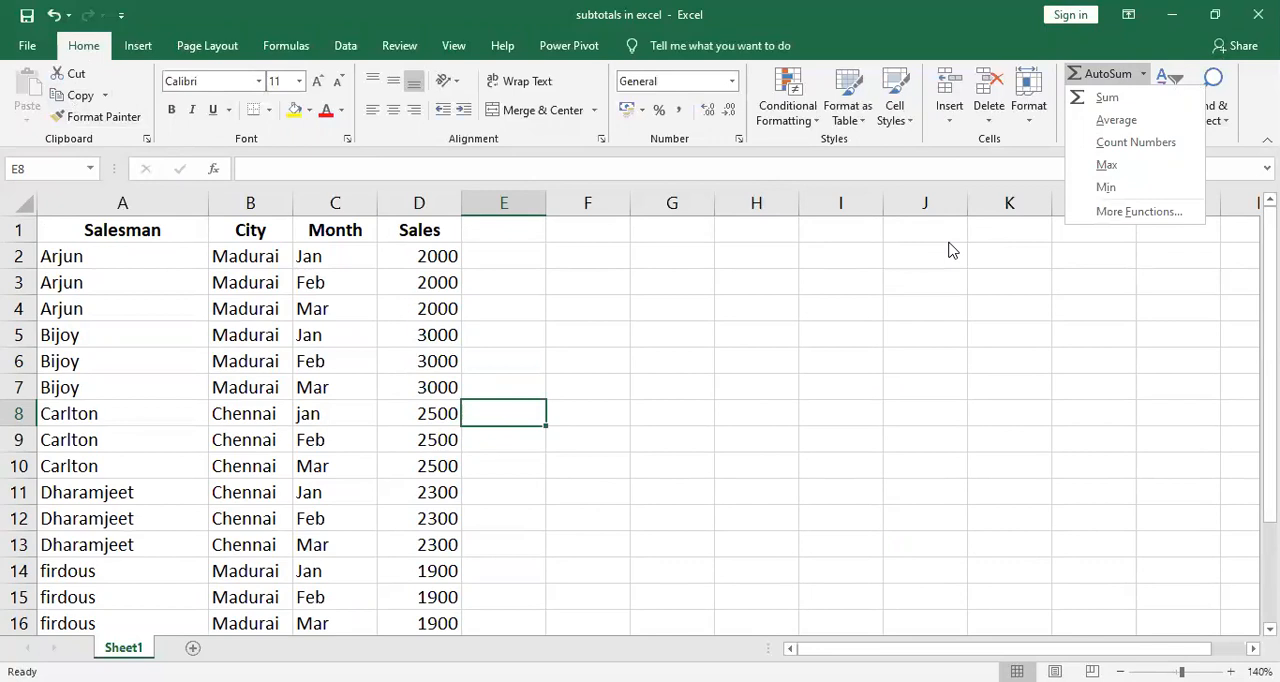
left_click(784, 254)
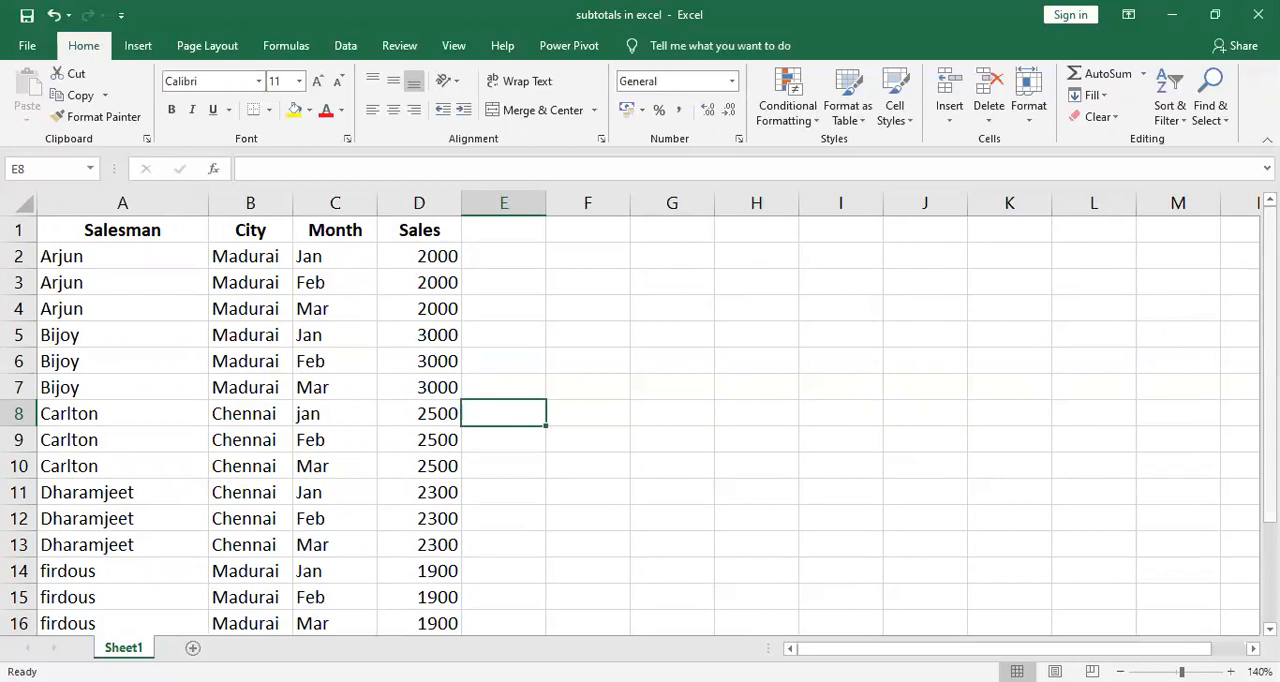
Calculate the sum of the sales values D2:D16 in cell D18 with AutoSum.
left_click_drag(1270, 325, 1270, 426)
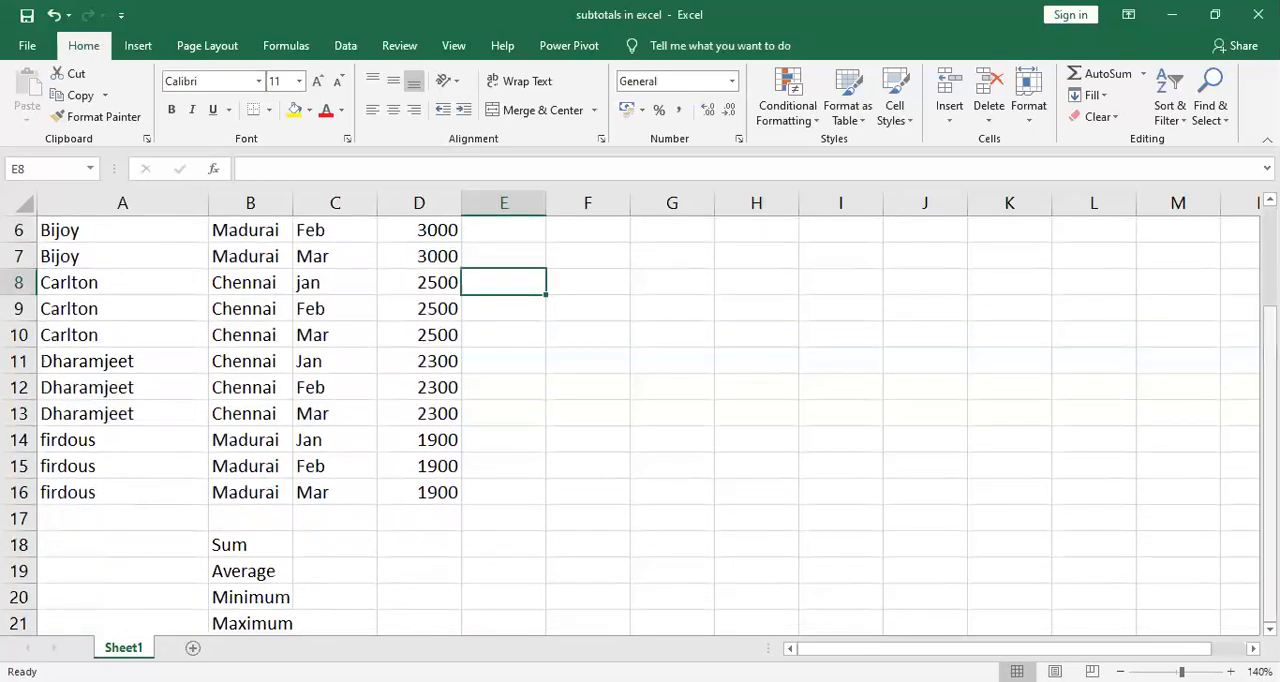
left_click(430, 540)
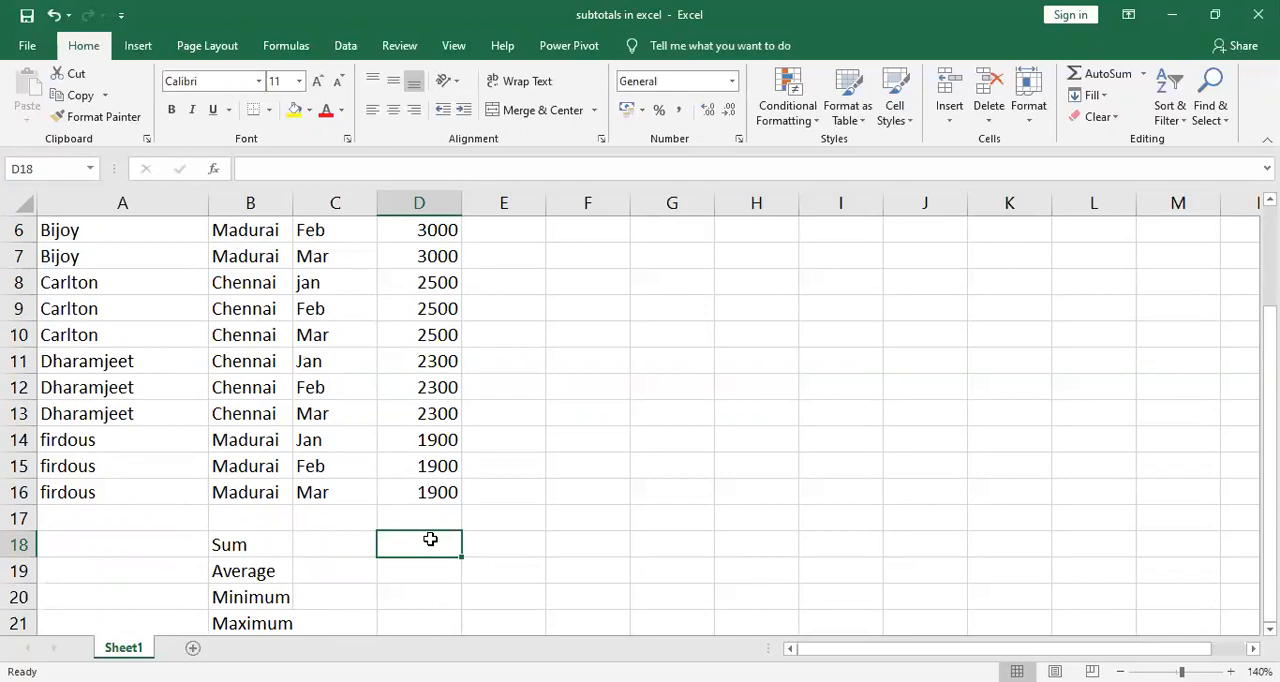
mouse_move(430, 539)
left_mouse_down()
mouse_move(500, 476)
mouse_move(419, 541)
left_mouse_up()
left_click(1142, 74)
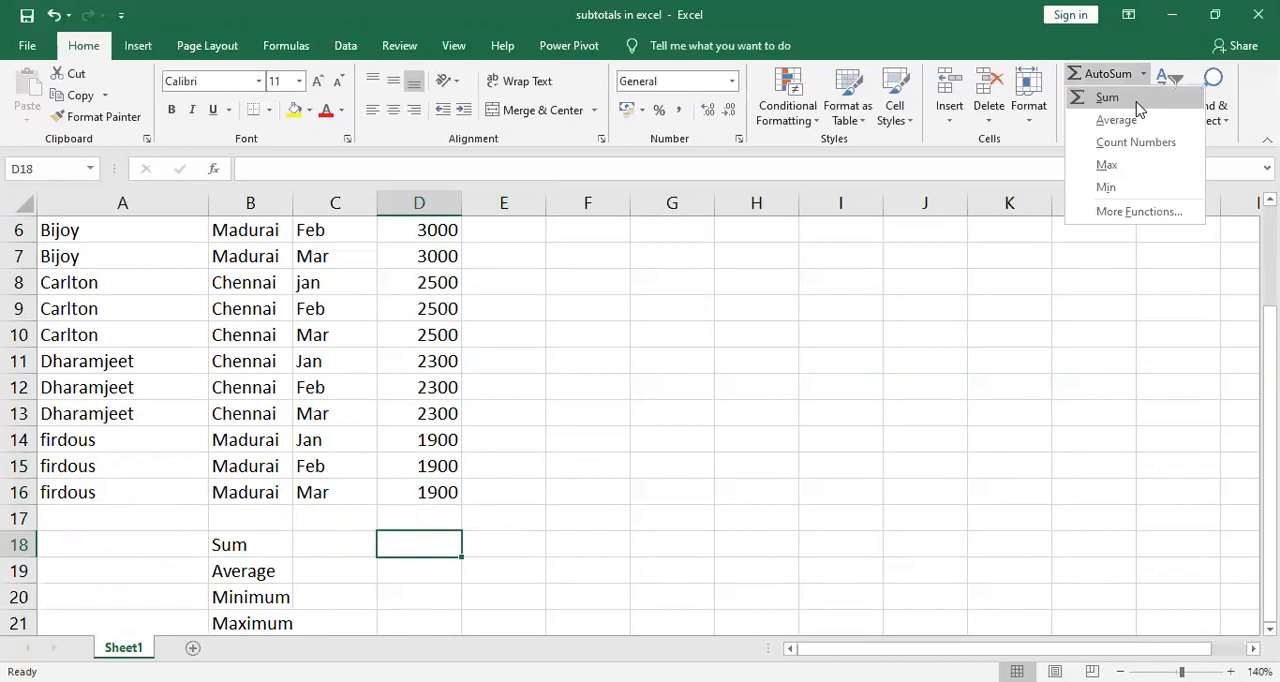
left_click(1137, 101)
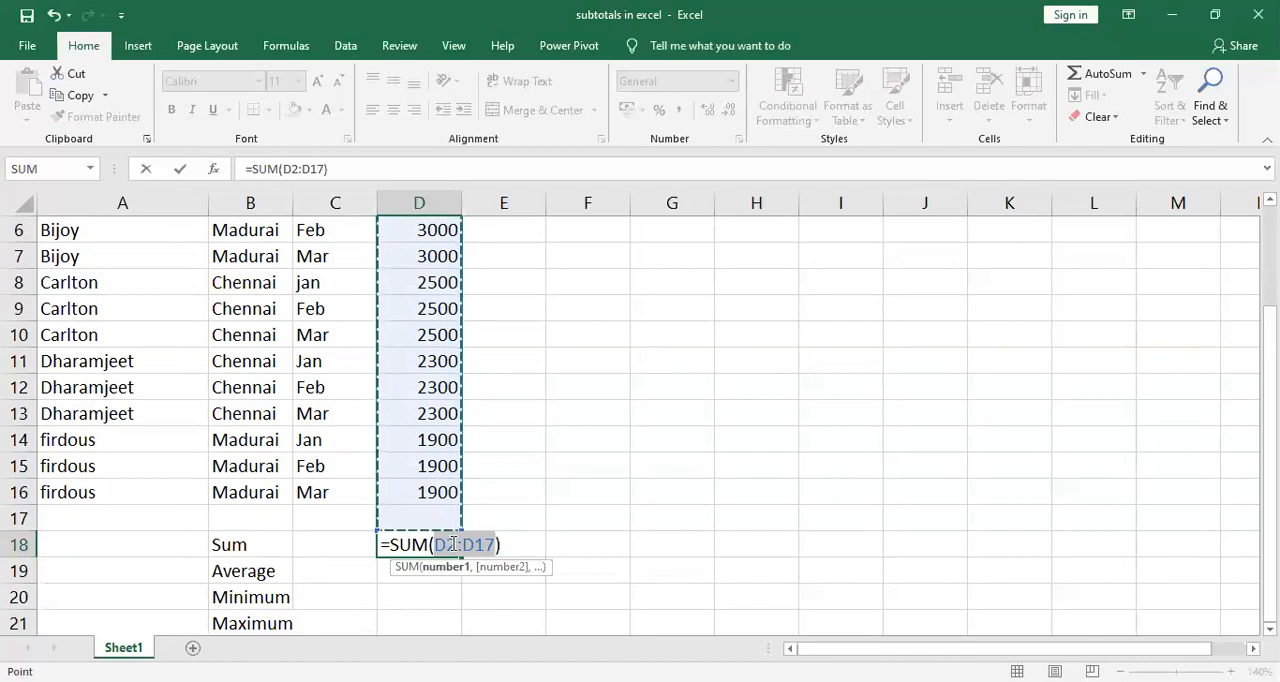
left_click(438, 490)
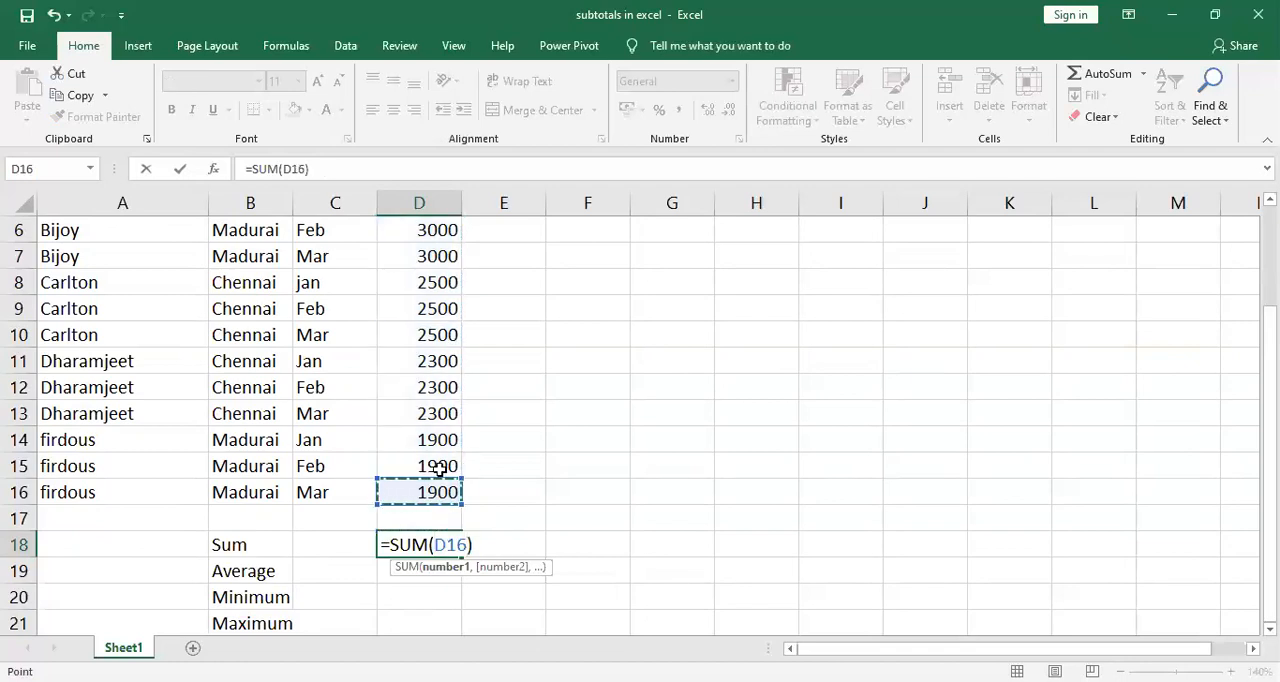
left_click_drag(452, 210, 451, 251)
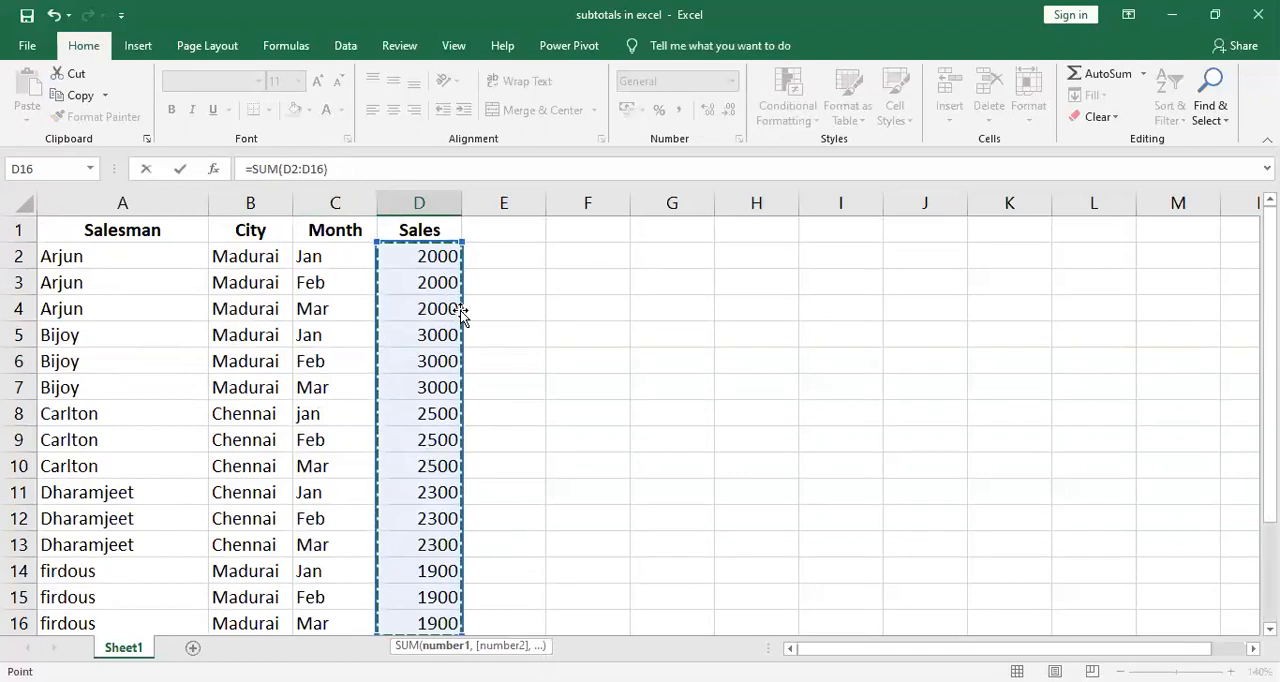
key("Return")
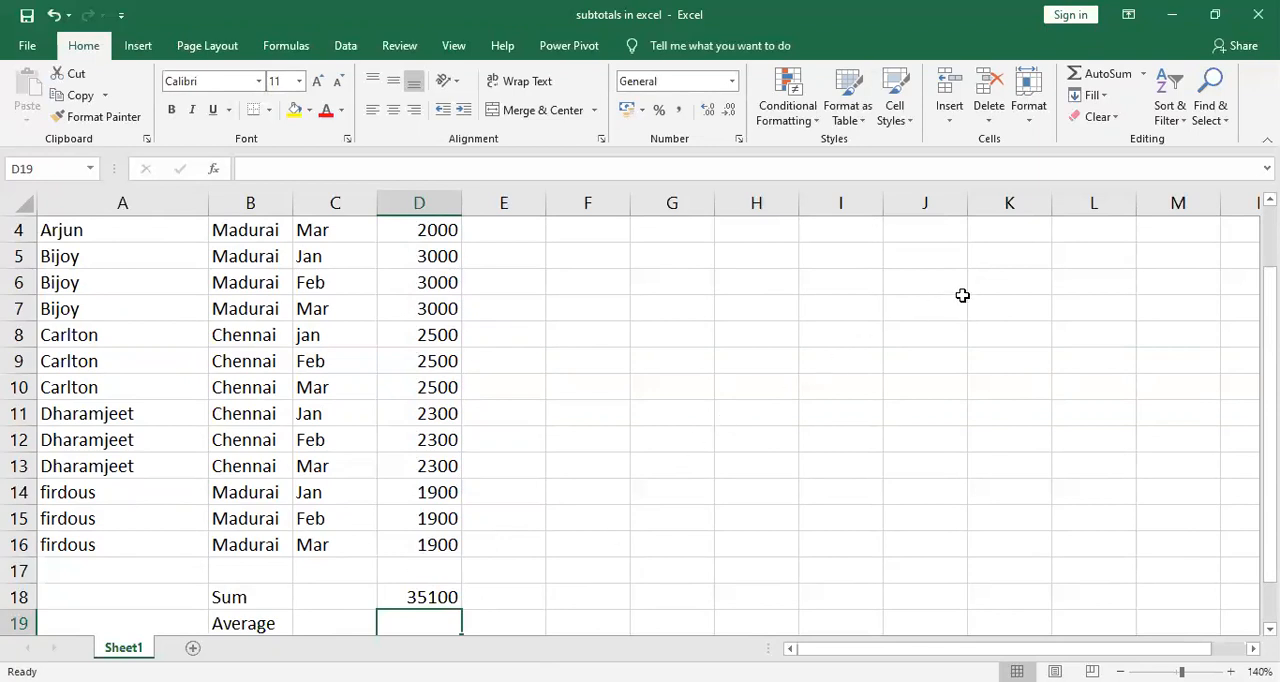
Calculate the average of the sales values D2:D16 in cell D19 with AutoSum's Average function.
left_click(1145, 78)
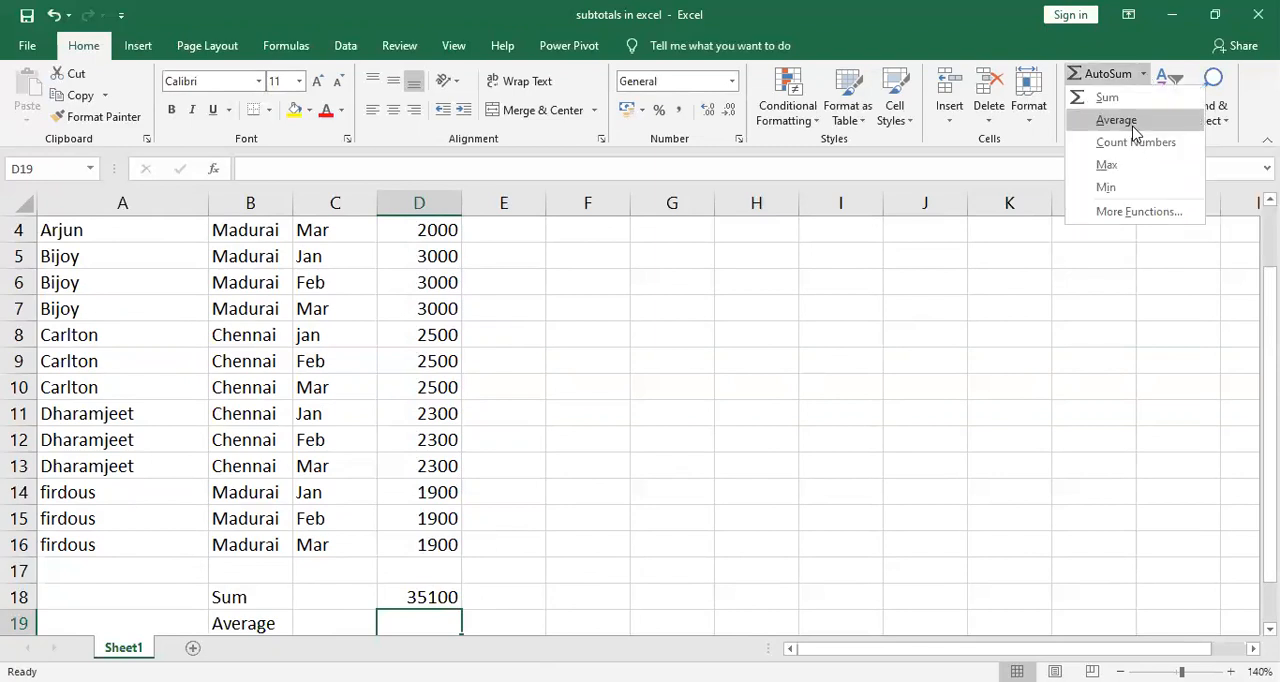
left_click(1133, 126)
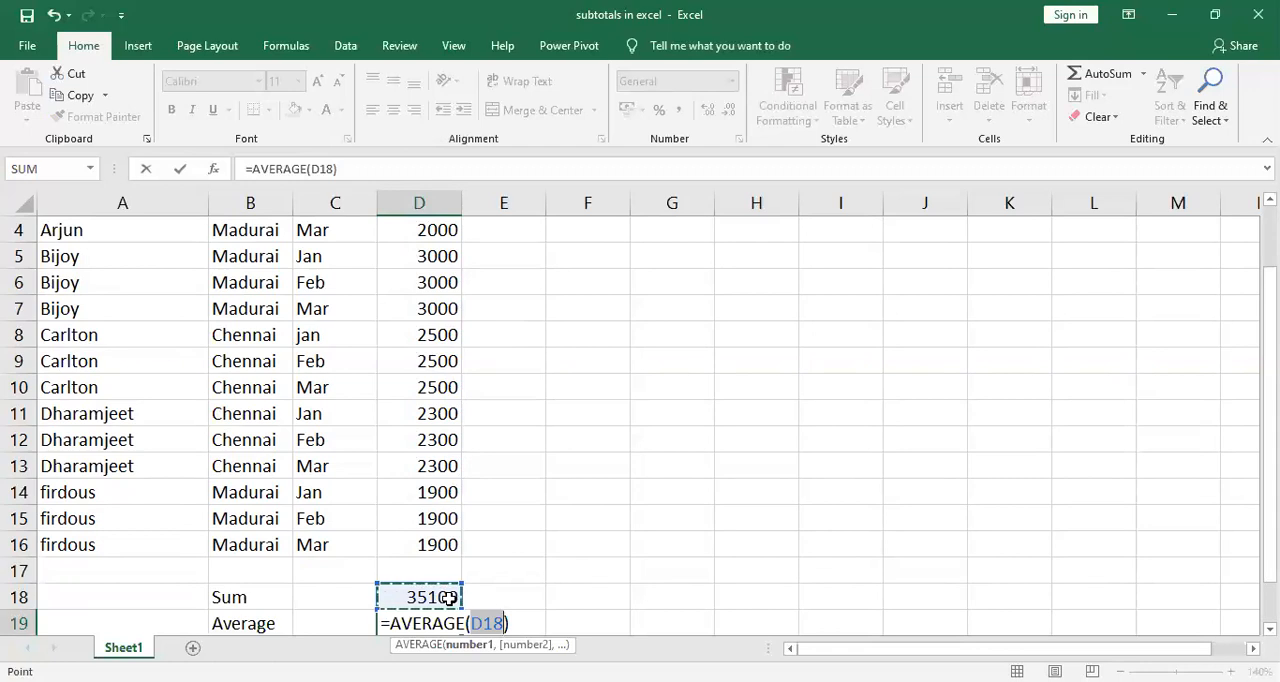
left_click(445, 544)
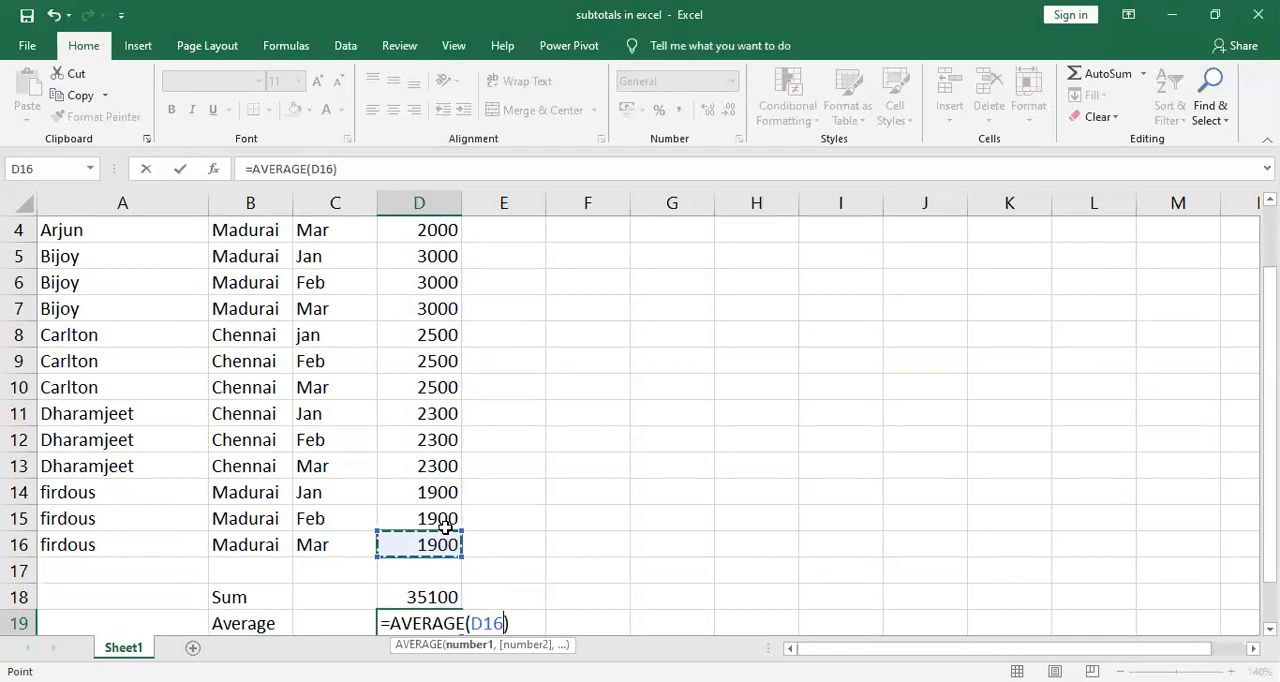
scroll(452, 262, "up", 1)
left_click(452, 262, "shift")
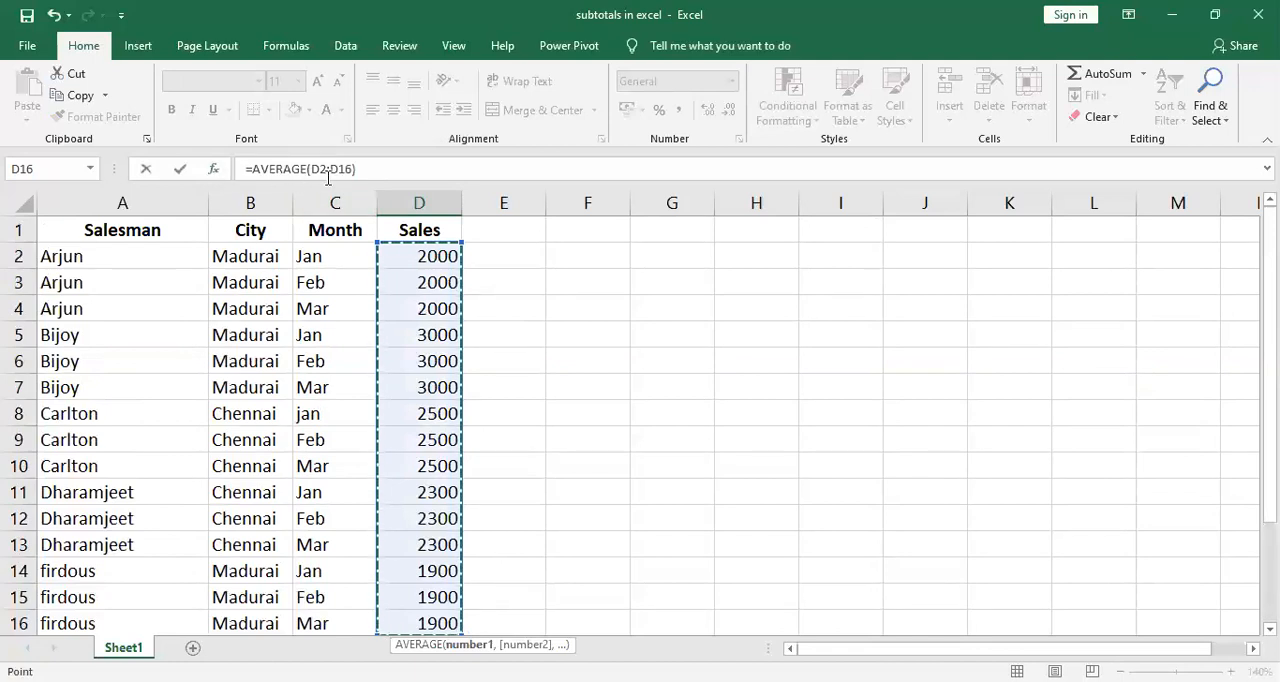
type(")")
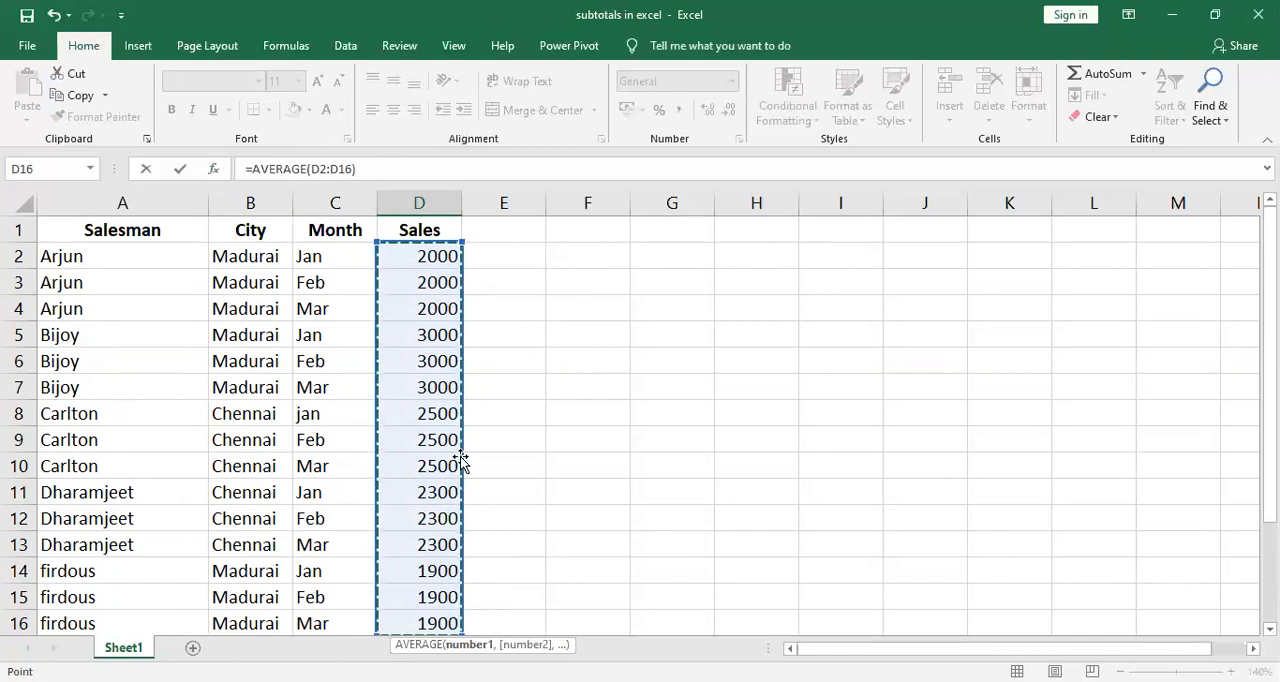
key("Return")
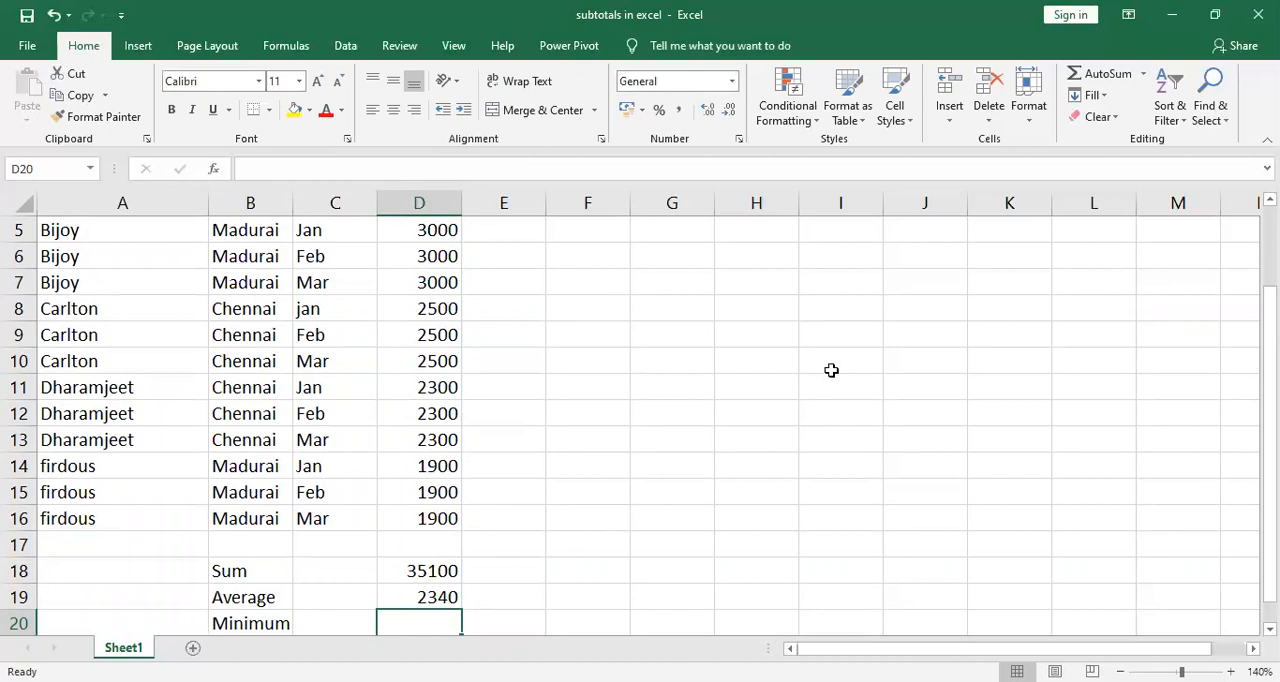
Find the minimum of the sales values D2:D16 in cell D20 with AutoSum's Min function.
left_click(1144, 75)
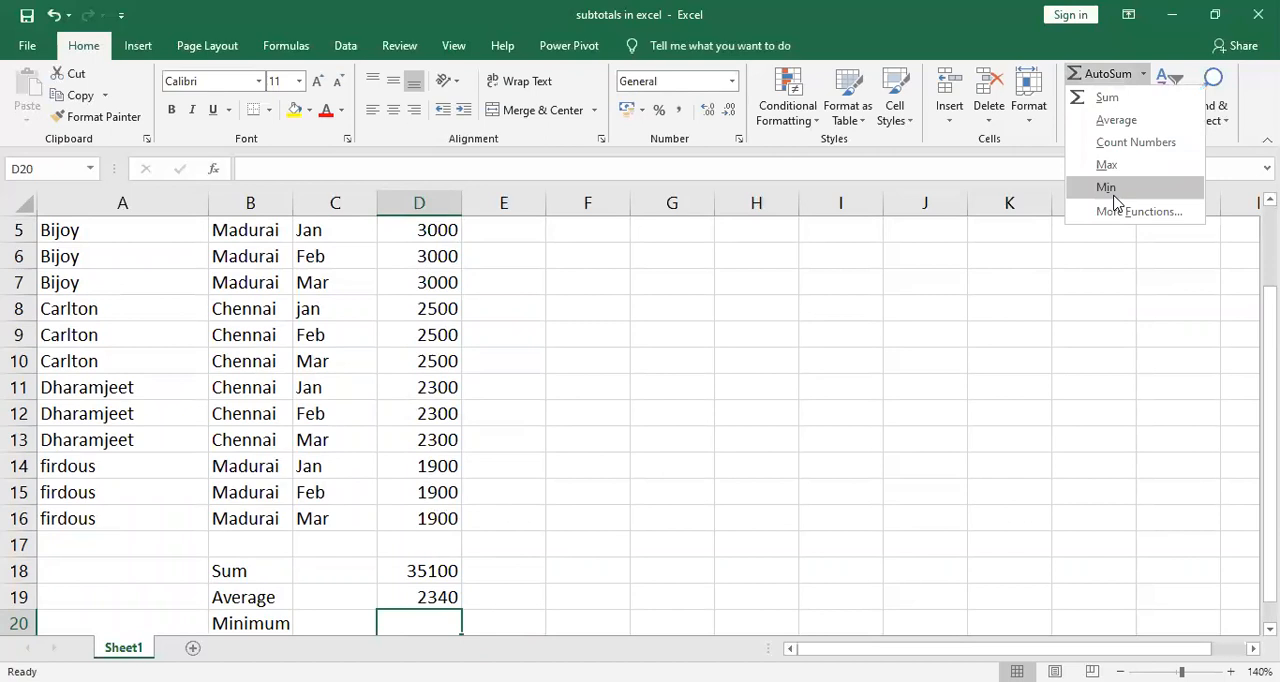
left_click(1106, 187)
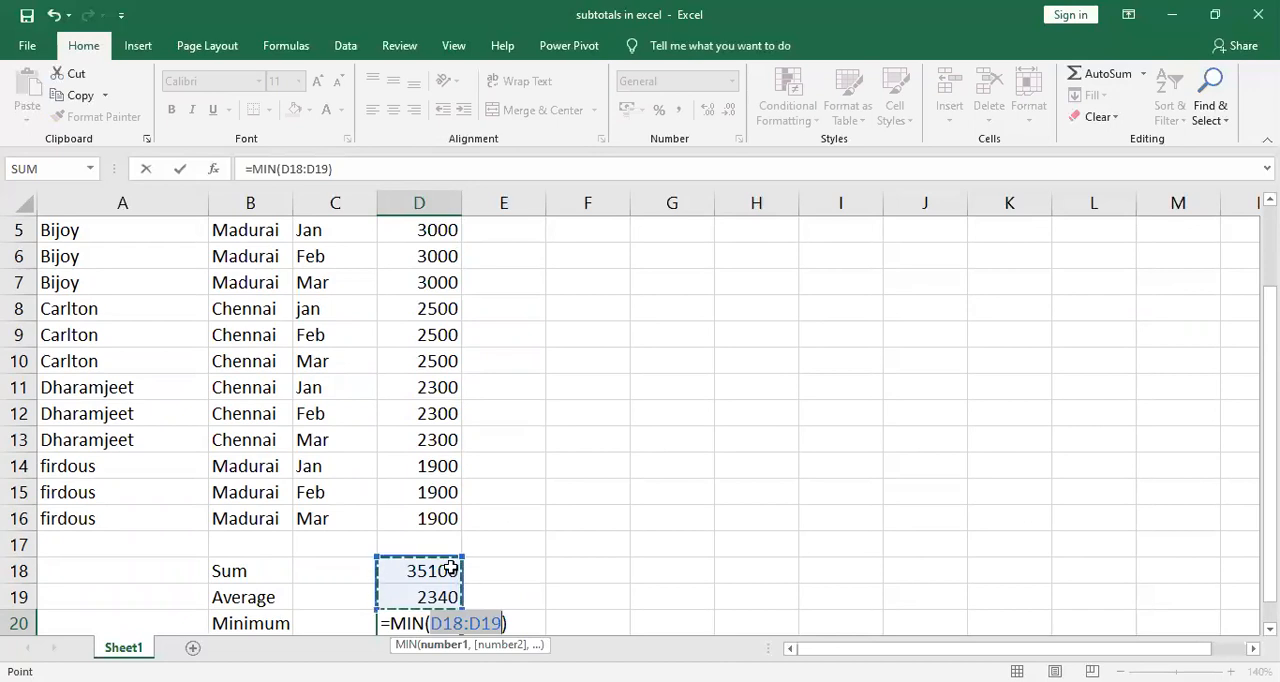
left_click(448, 470)
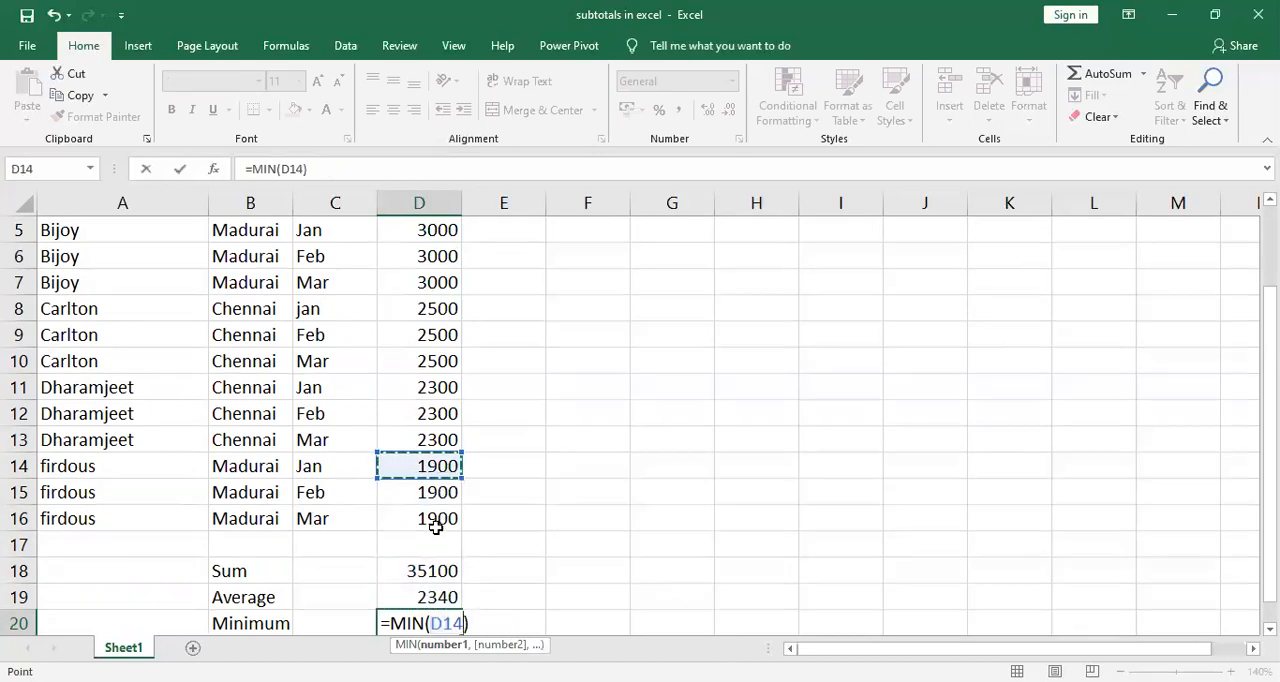
left_click(436, 521)
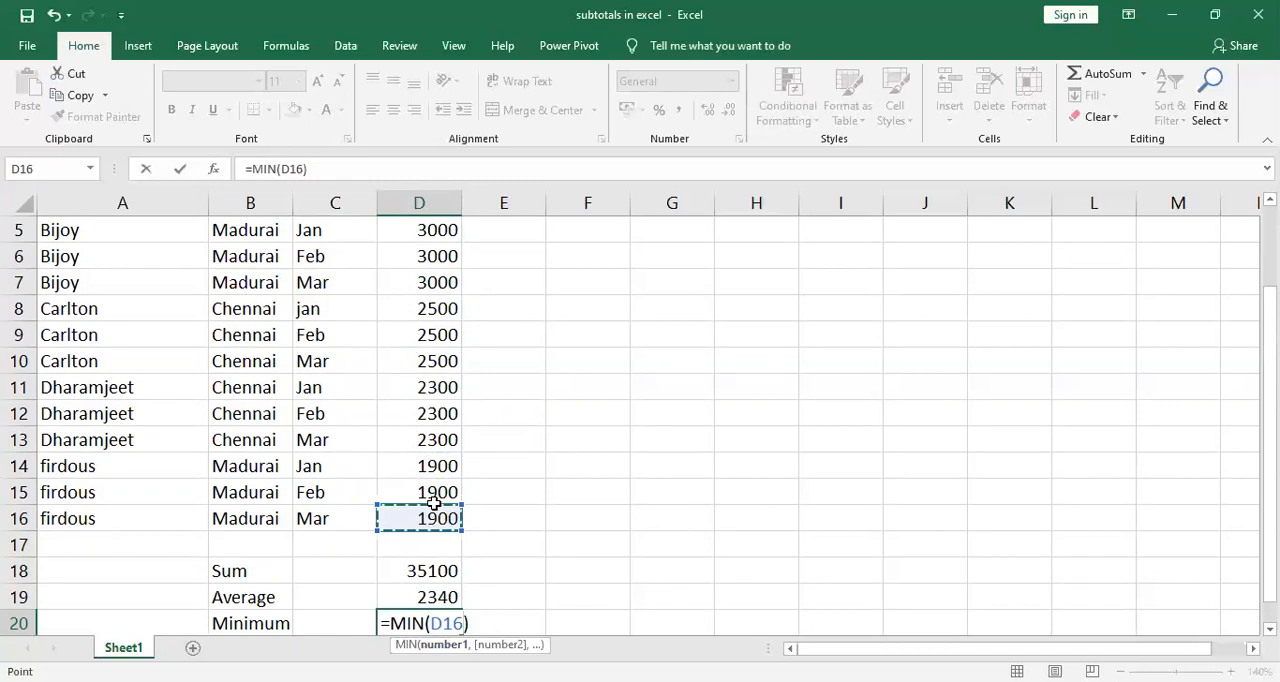
scroll(428, 254, "up", 2)
left_click(428, 256, "shift")
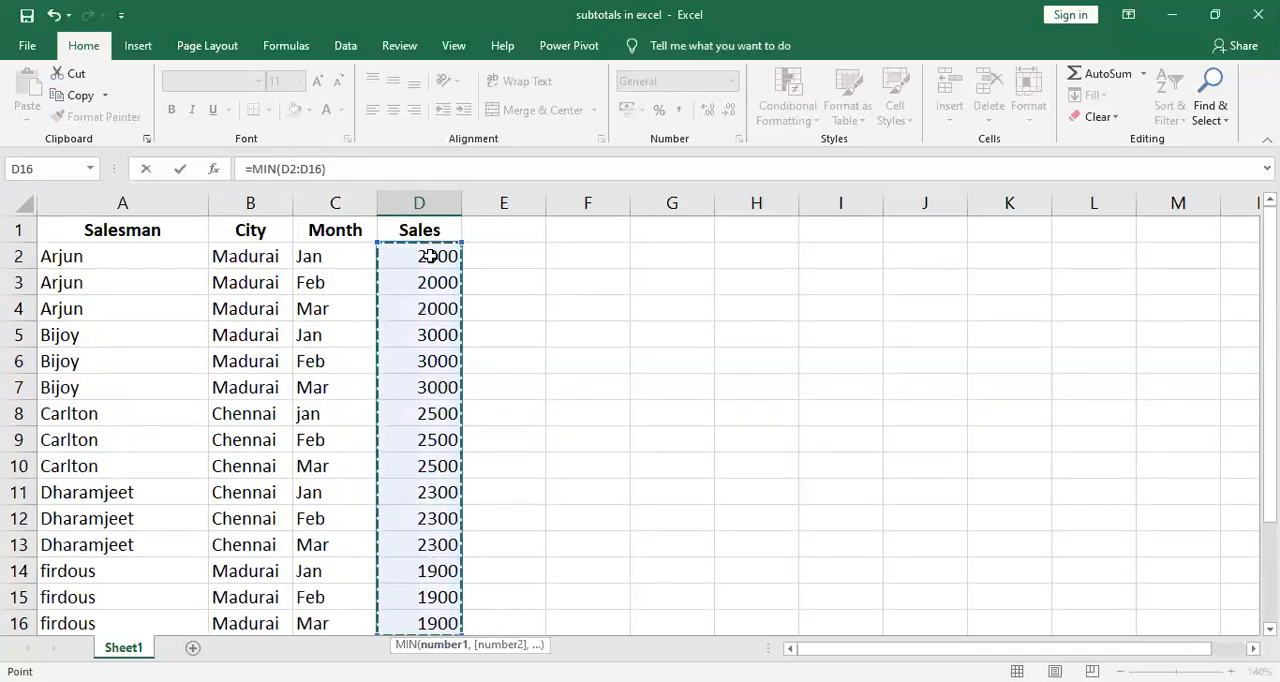
key("Return")
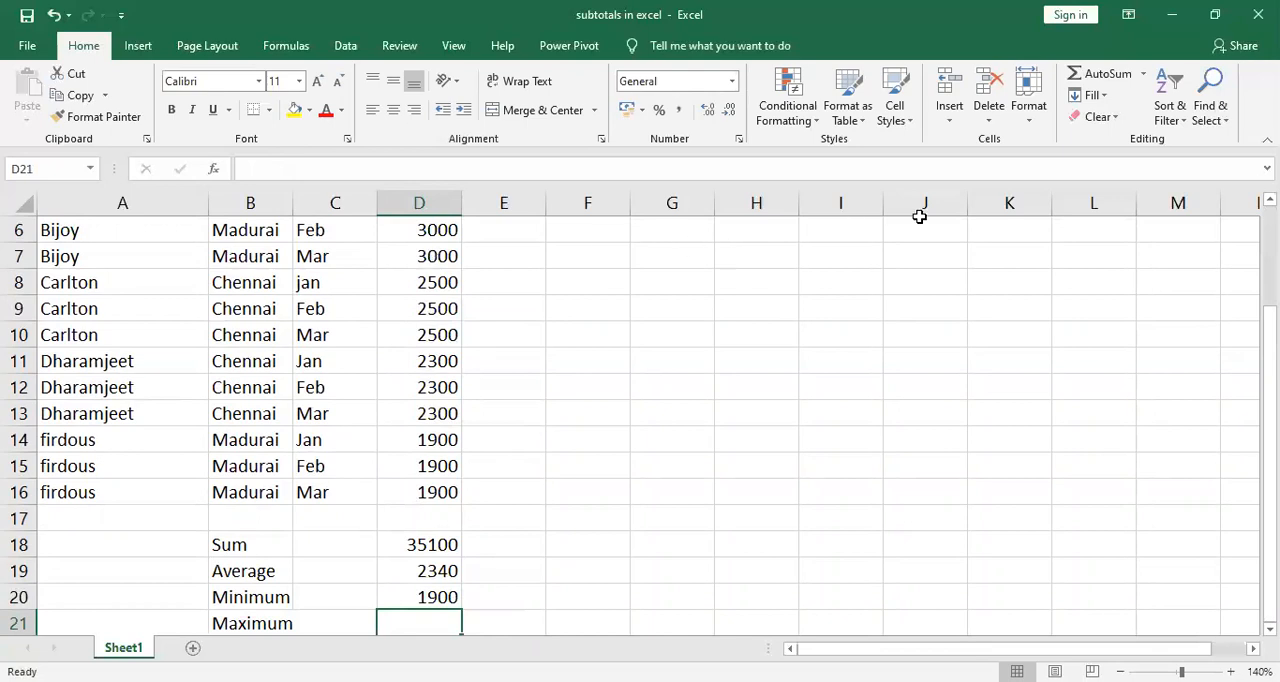
Find the maximum of the sales values D2:D16 in cell D21 with AutoSum's Max function.
left_click(1145, 74)
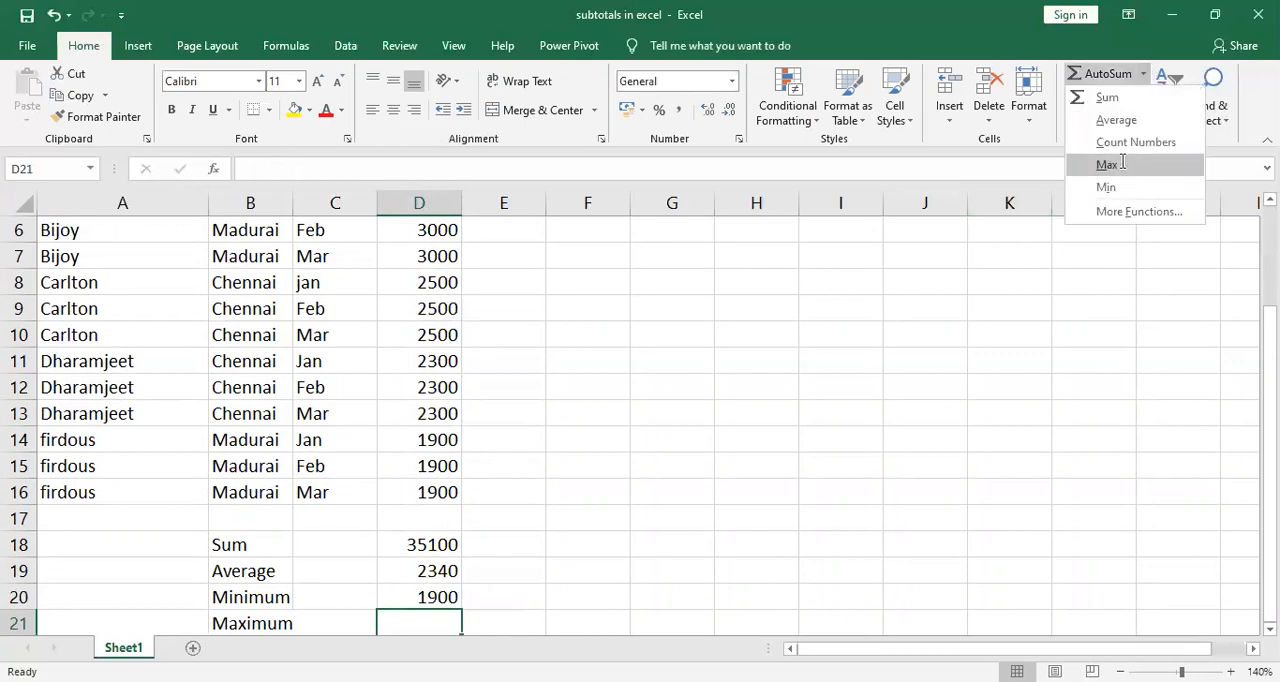
left_click(1108, 165)
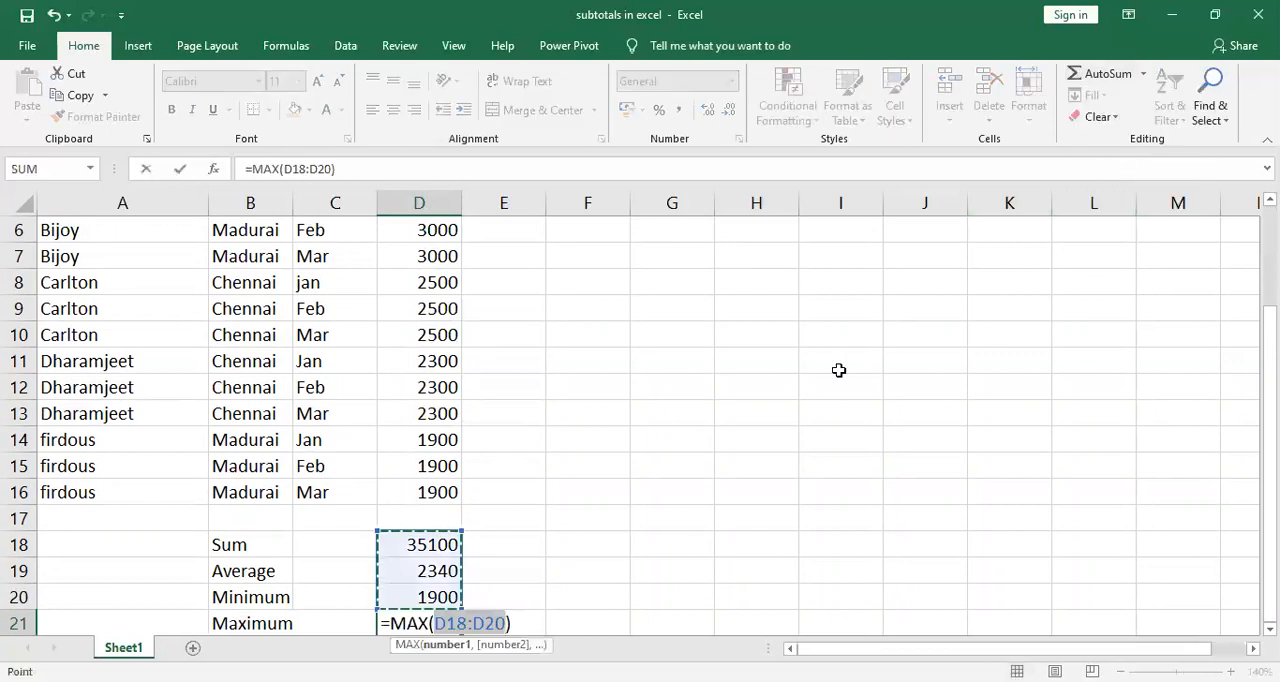
left_click(428, 485)
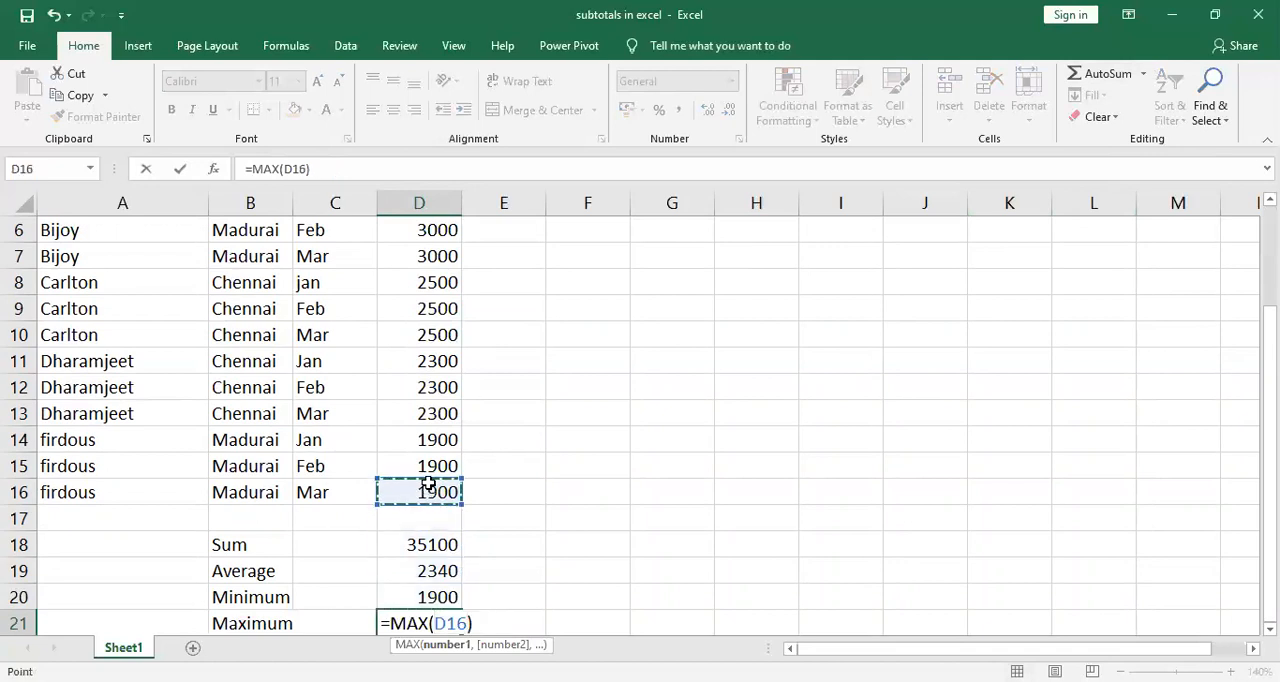
left_click_drag(428, 485, 423, 257)
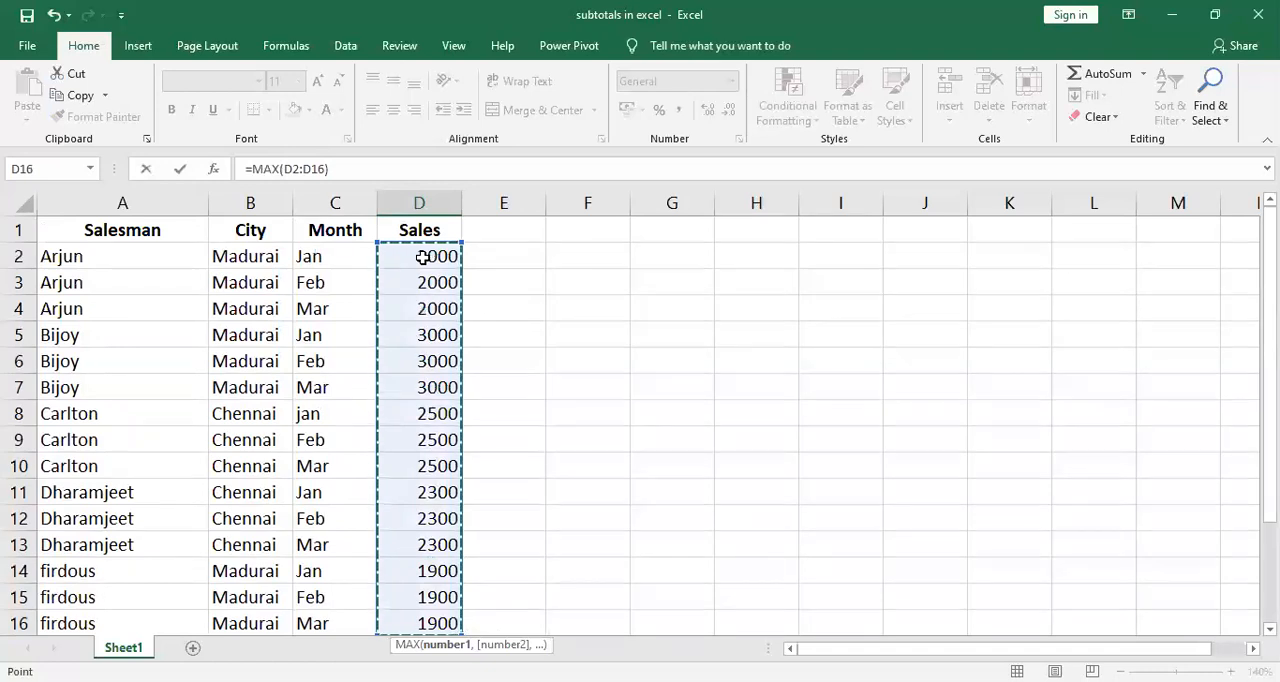
key("Return")
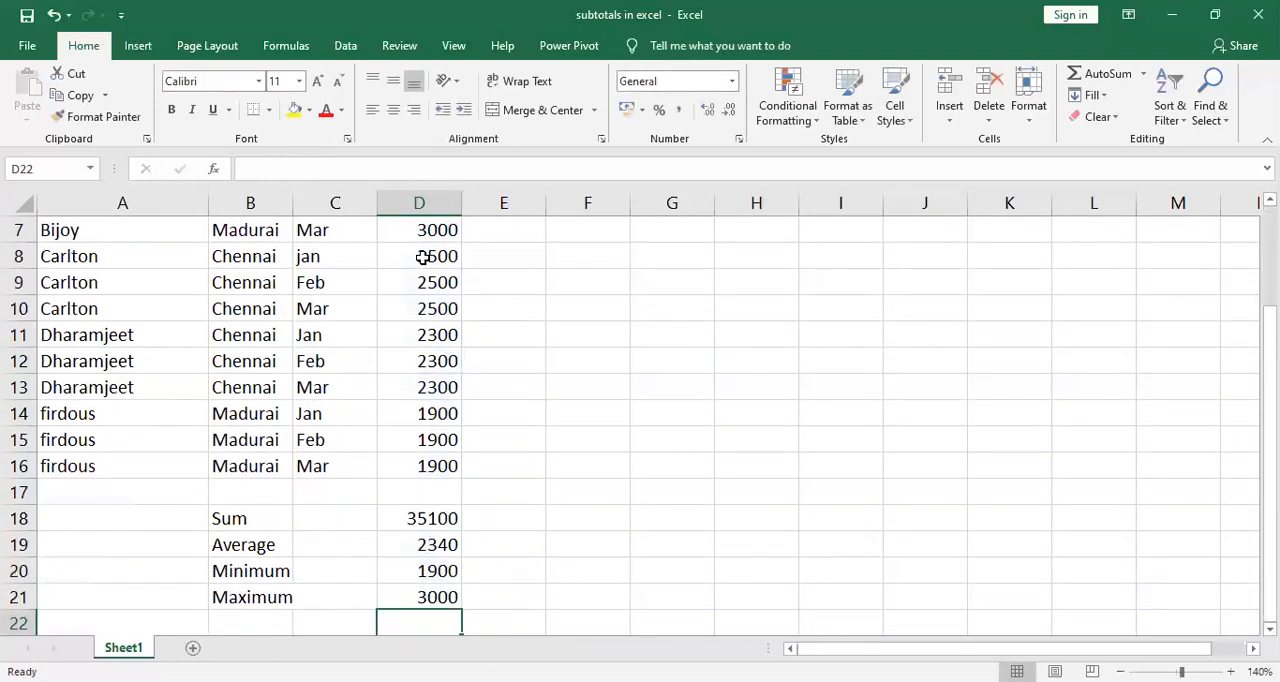
left_click(443, 600)
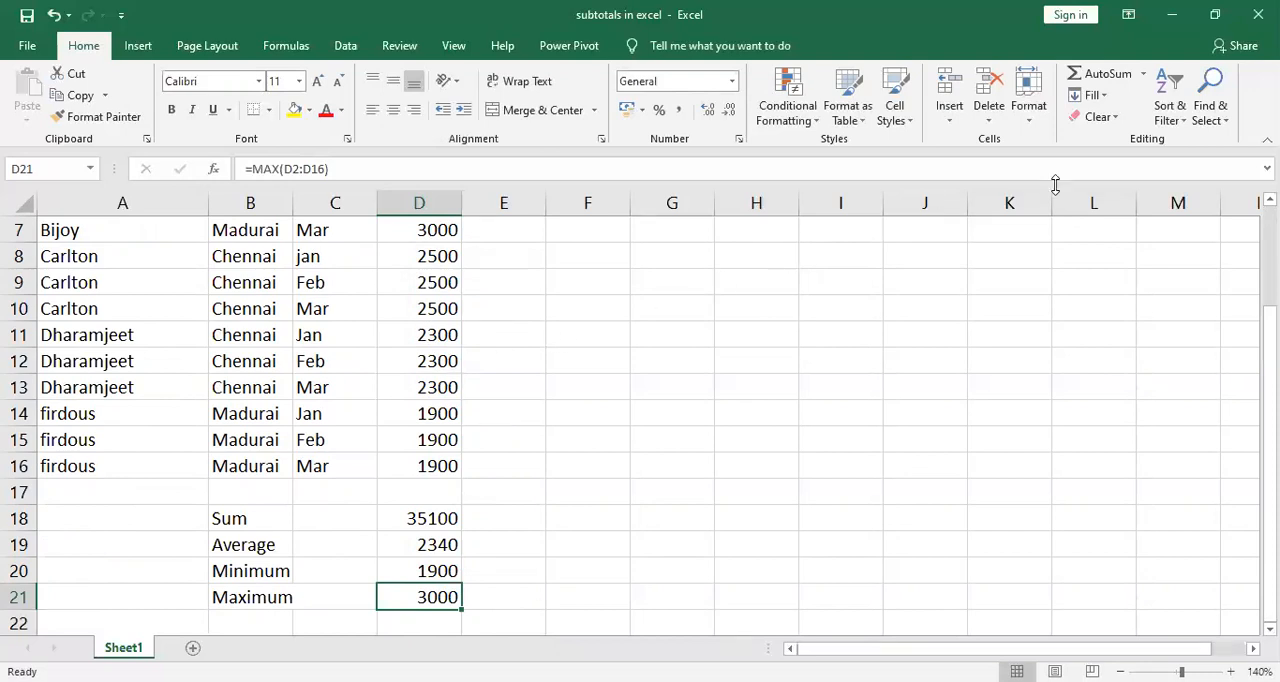
Open AutoSum's More Functions for the empty cell F13 and examine the available function categories.
left_click(576, 386)
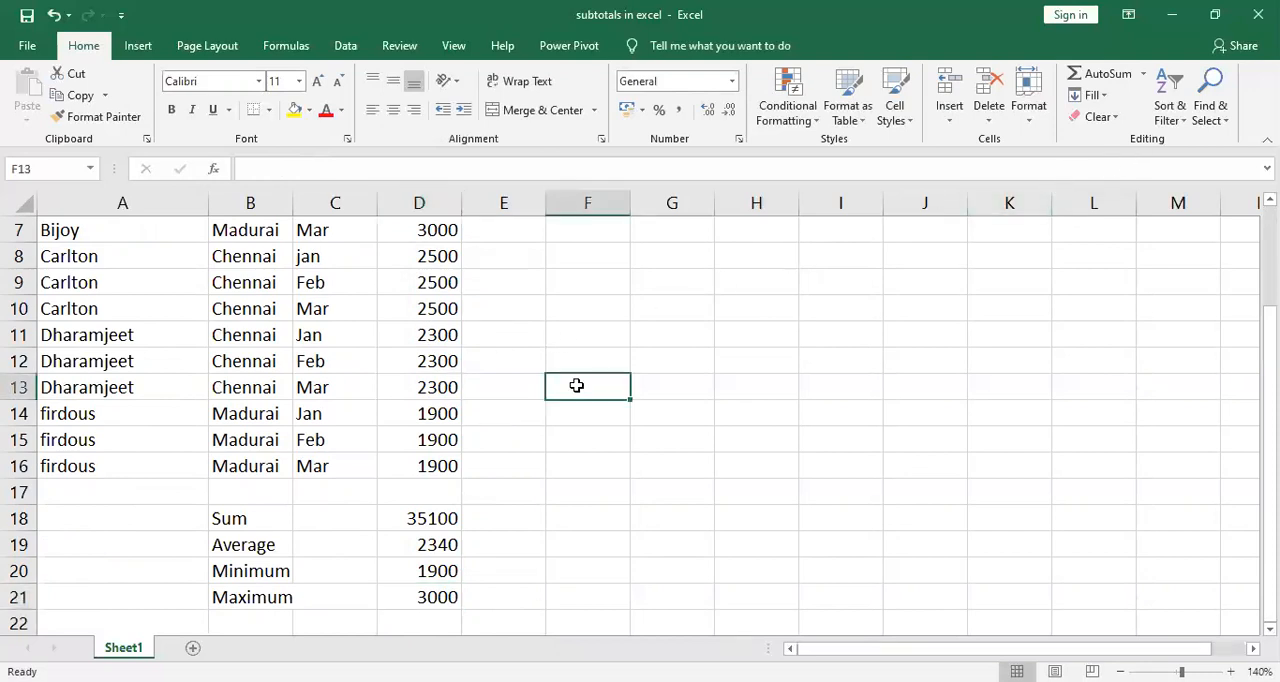
left_click(1144, 76)
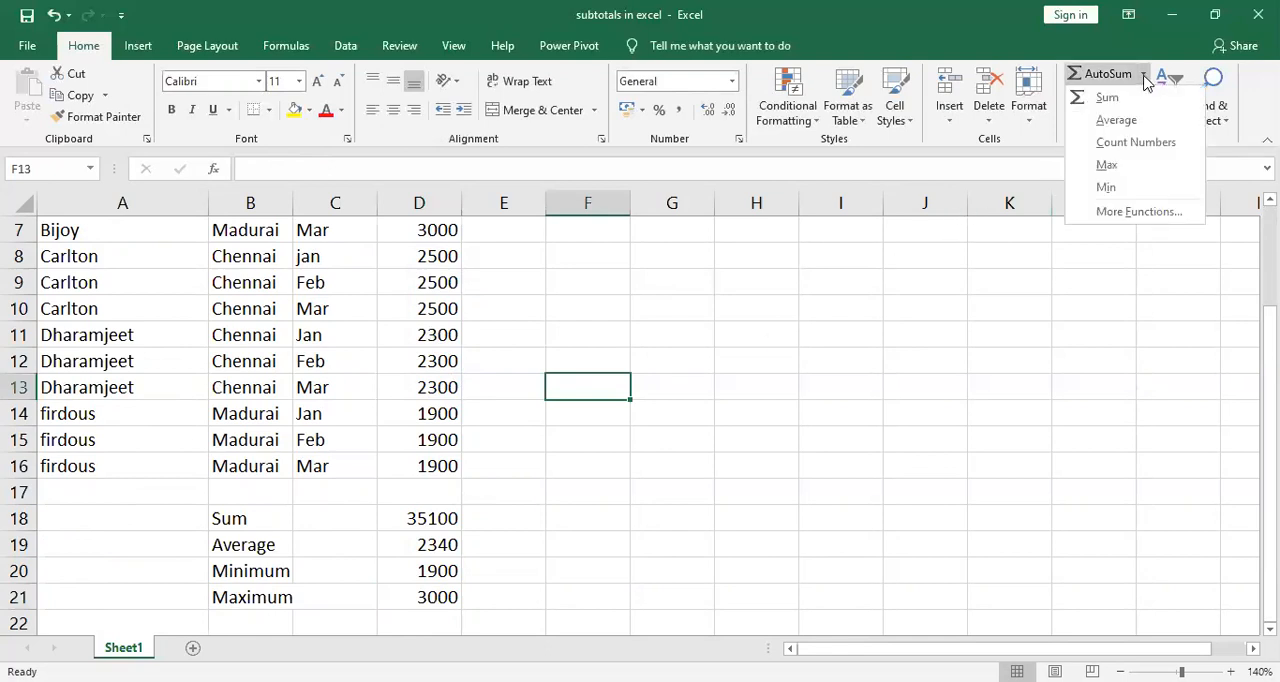
left_click(1140, 212)
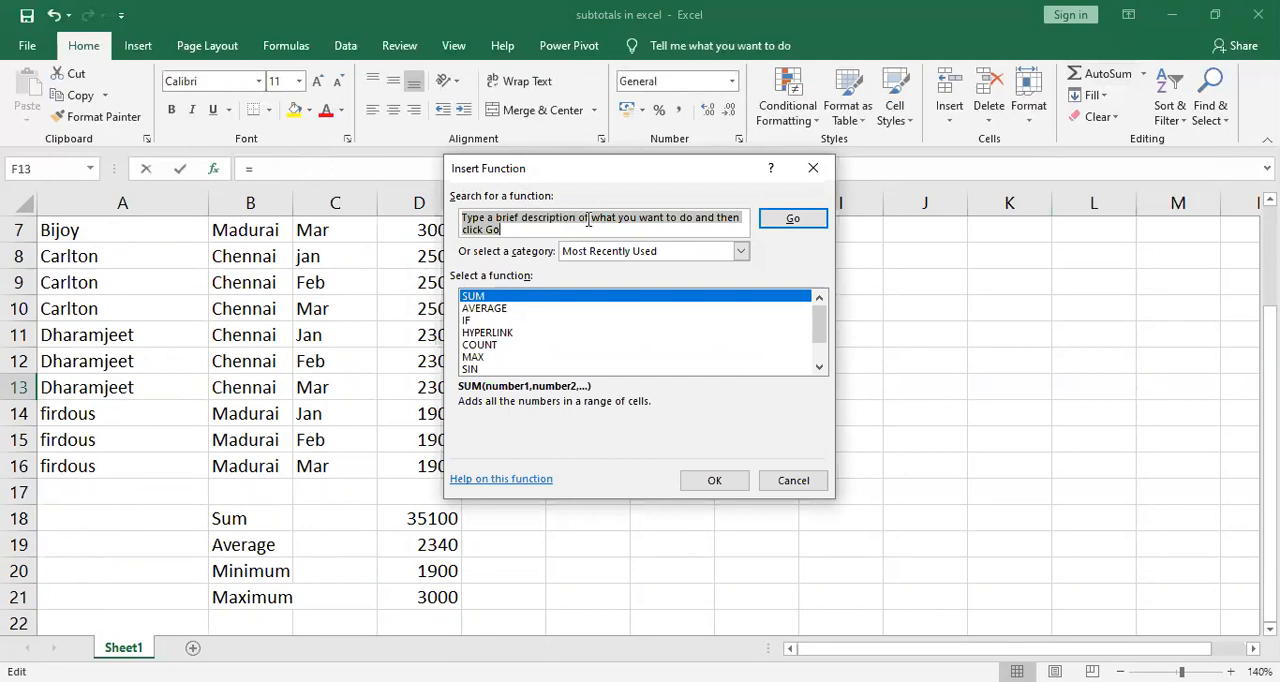
left_click(741, 251)
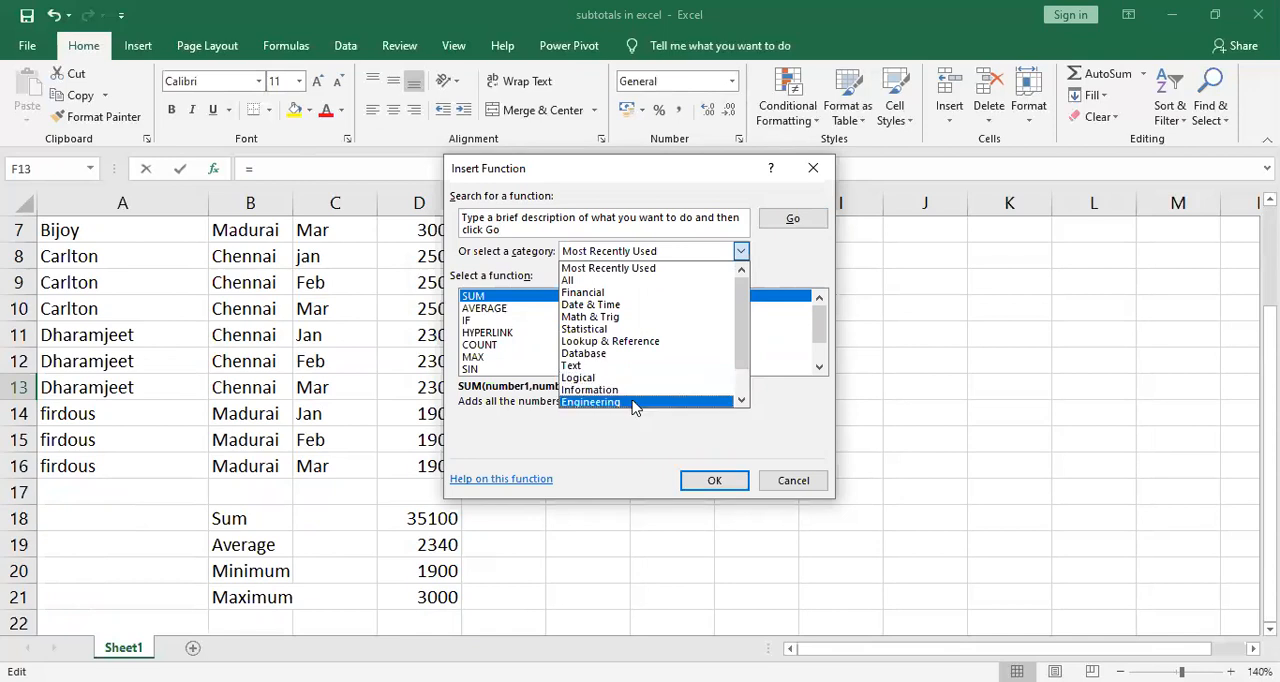
scroll(750, 362, "down", 1)
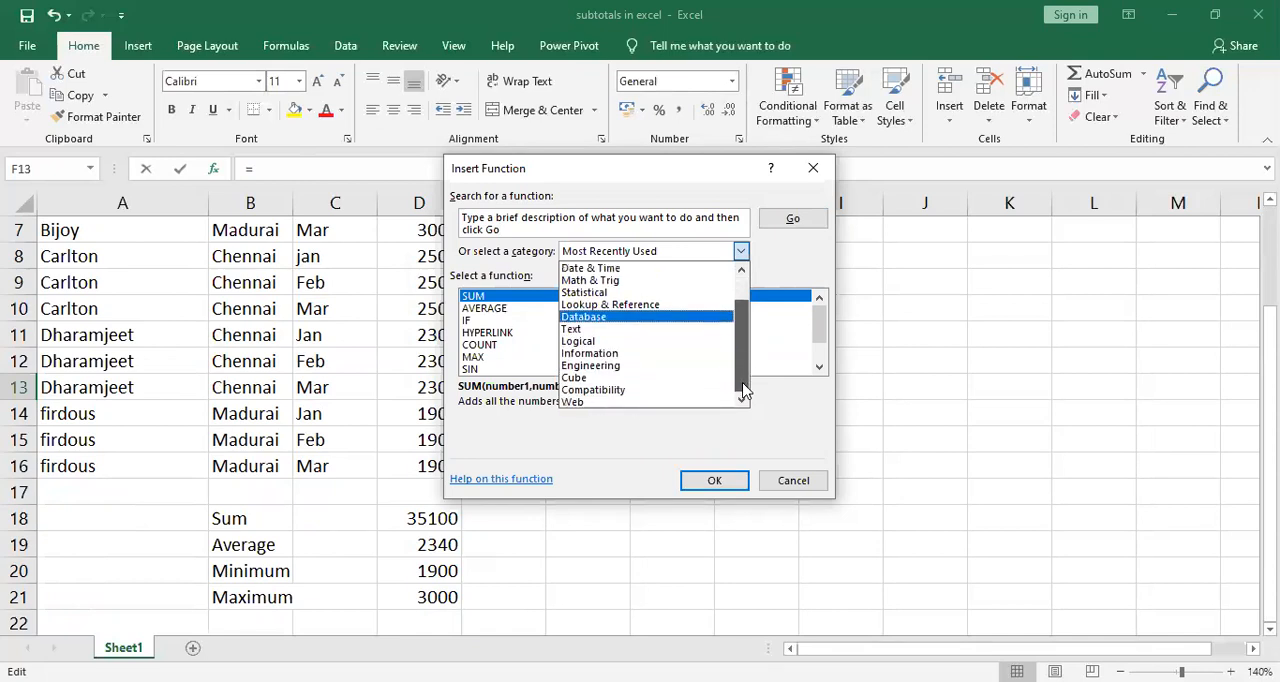
scroll(745, 392, "up", 1)
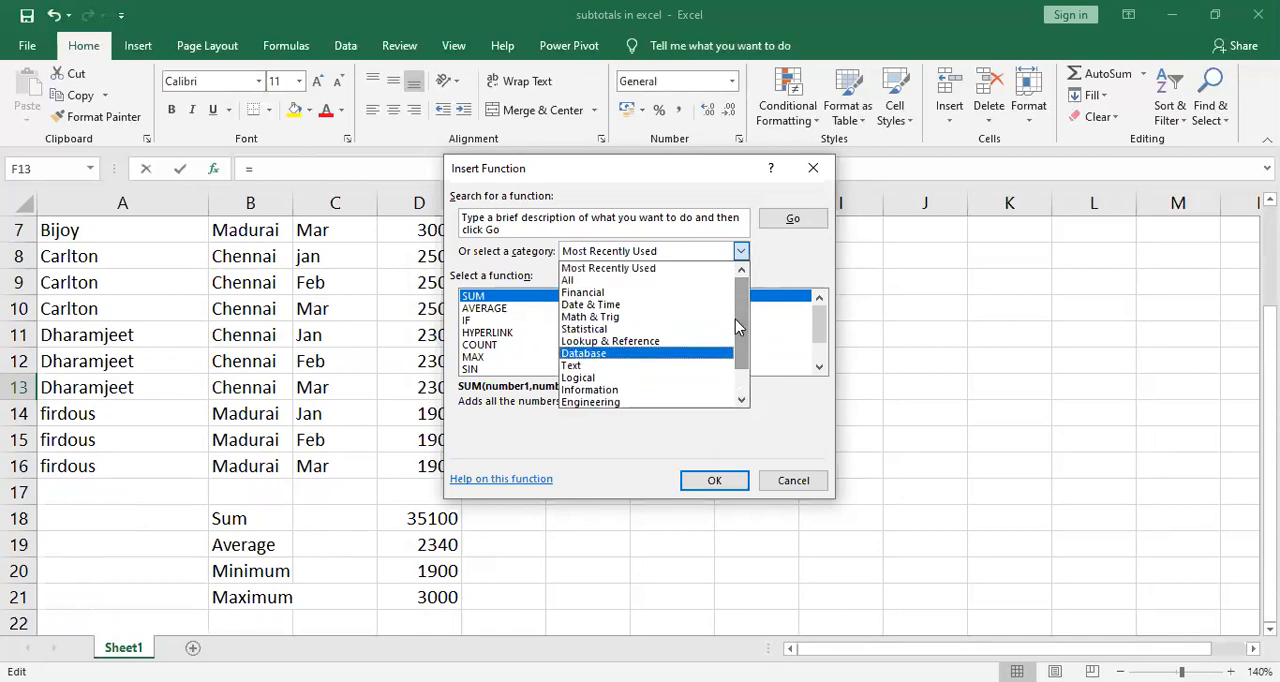
left_click(497, 345)
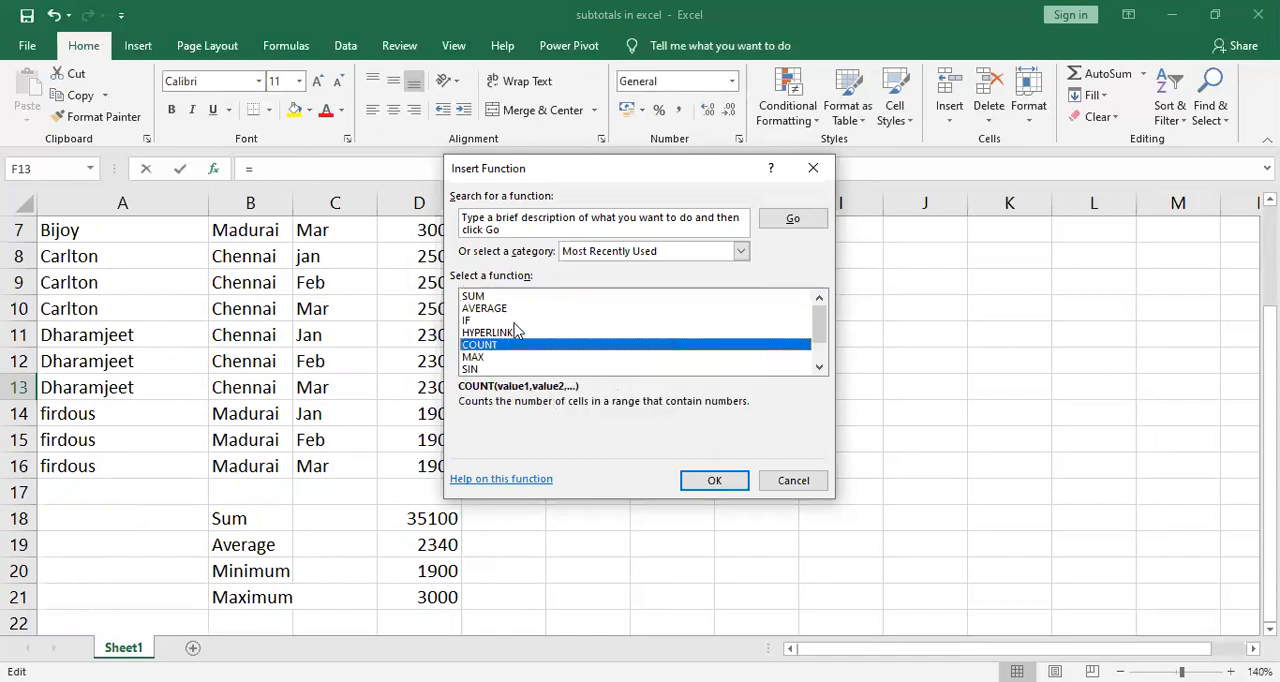
Browse the functions in the Financial category and close the Insert Function dialog without inserting one.
left_click(741, 251)
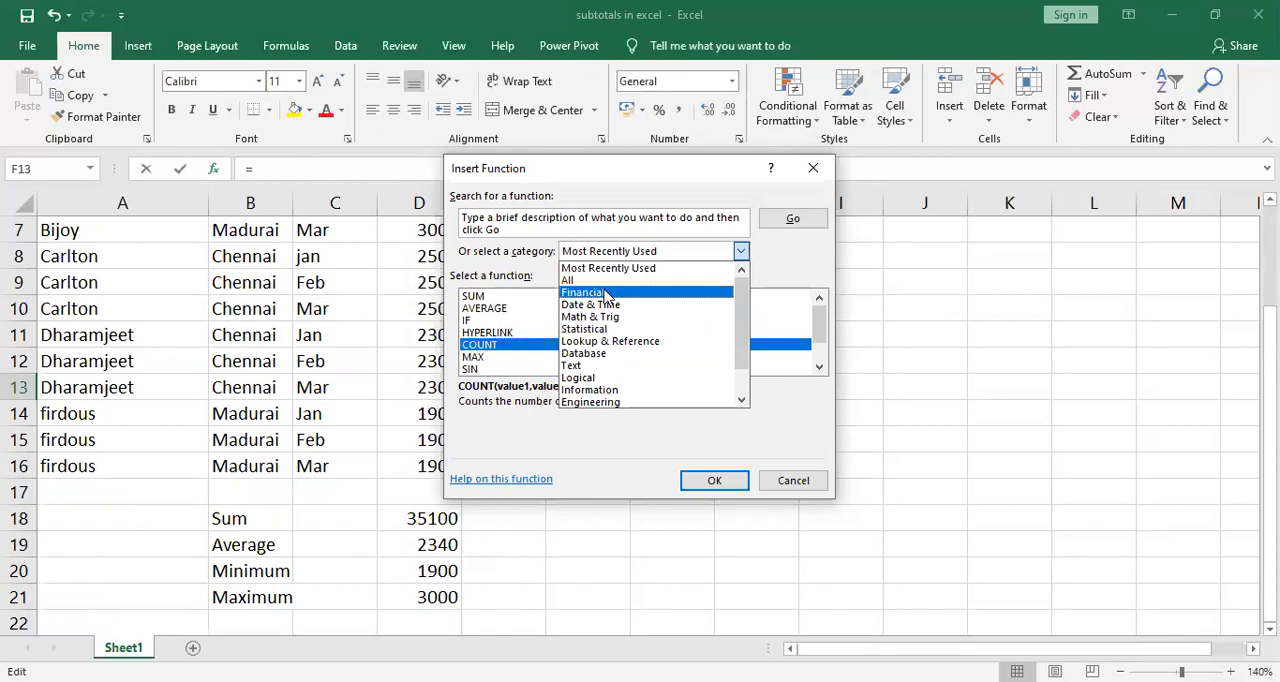
left_click(607, 293)
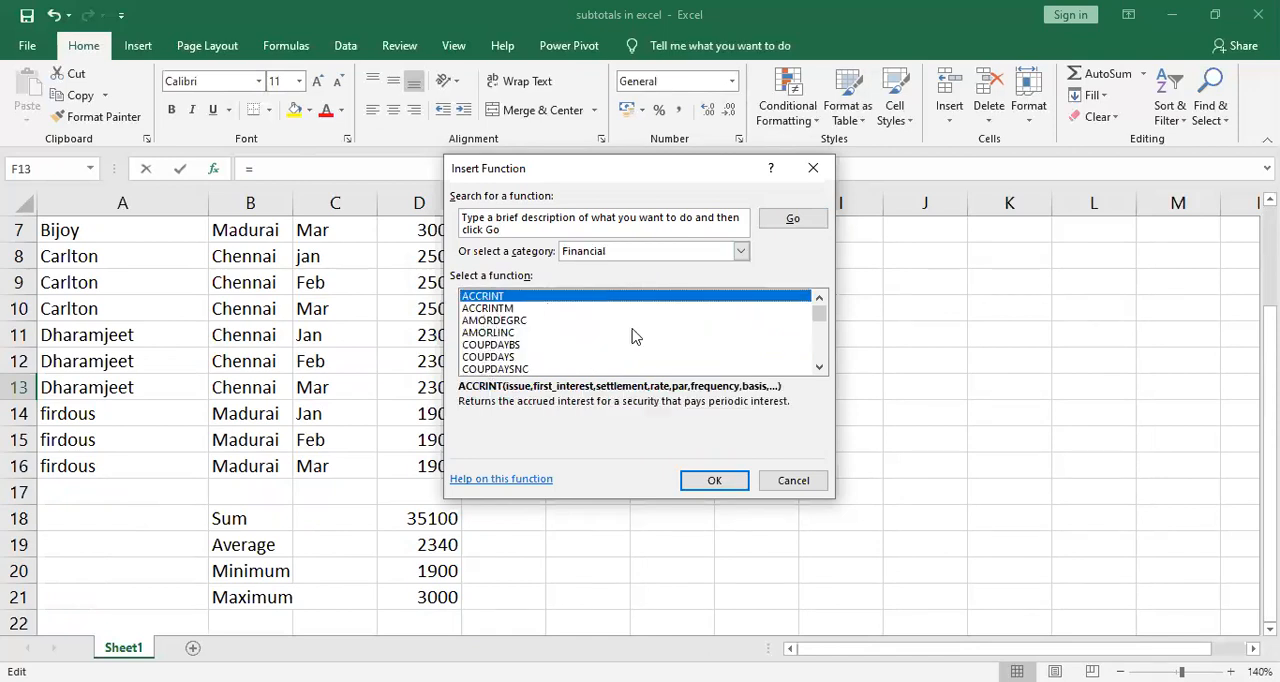
left_click(819, 371)
left_click(819, 371)
left_click(819, 371)
left_click(819, 371)
left_click(819, 371)
left_click(819, 371)
left_click(819, 371)
left_click(819, 371)
left_click(819, 371)
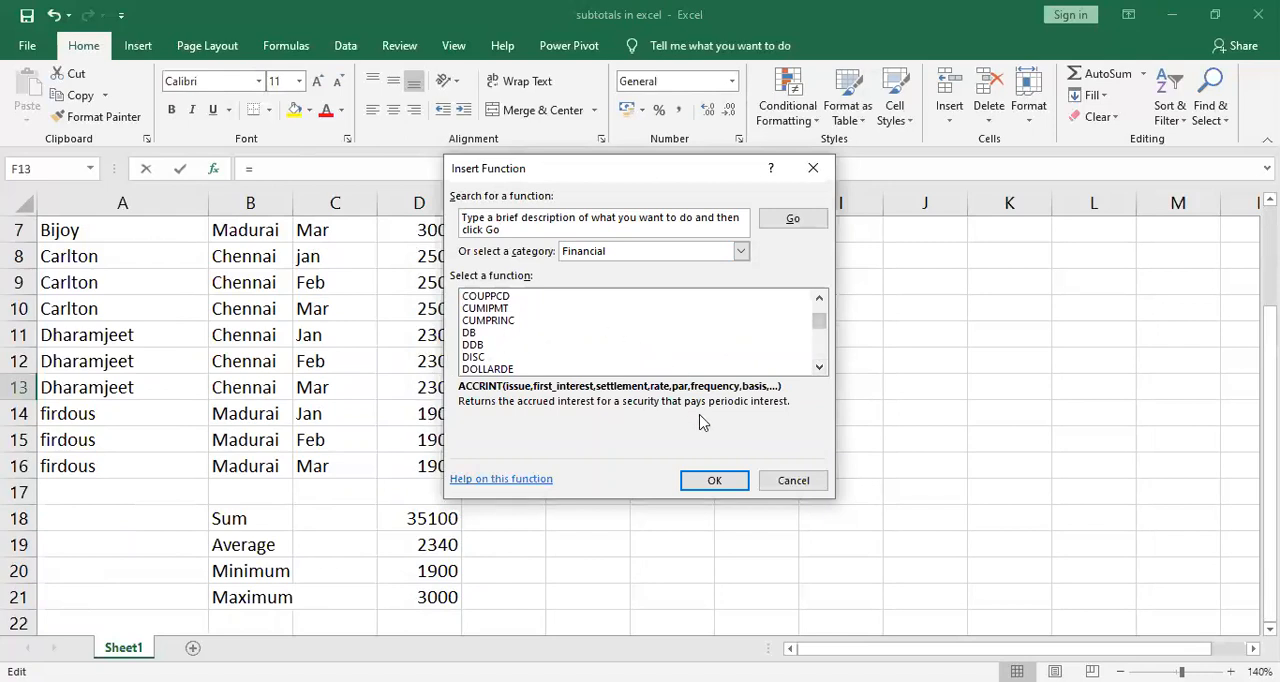
left_click(792, 481)
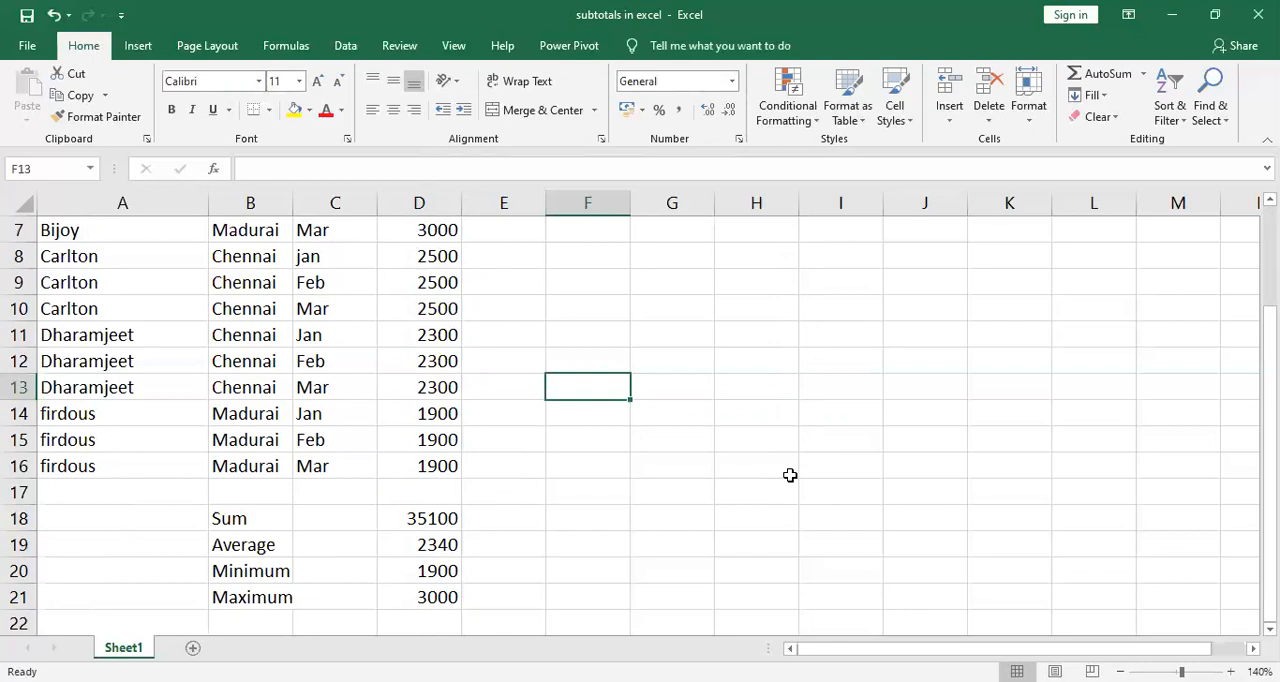
key("alt+r")
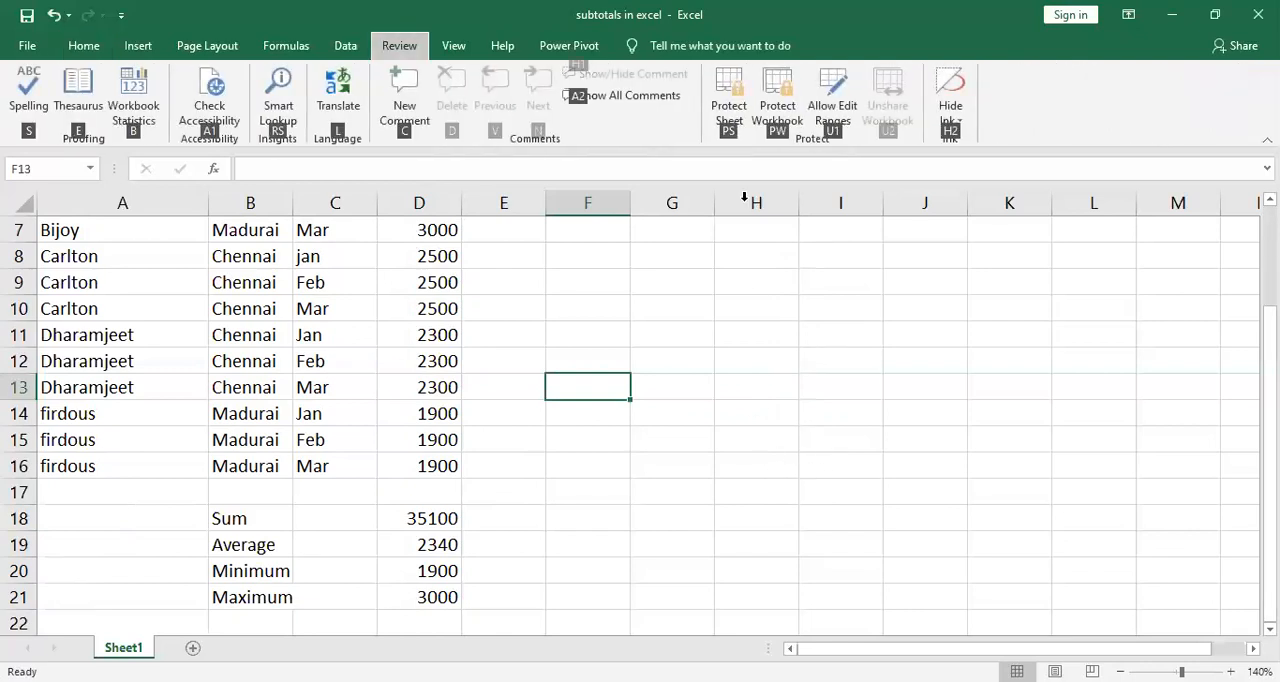